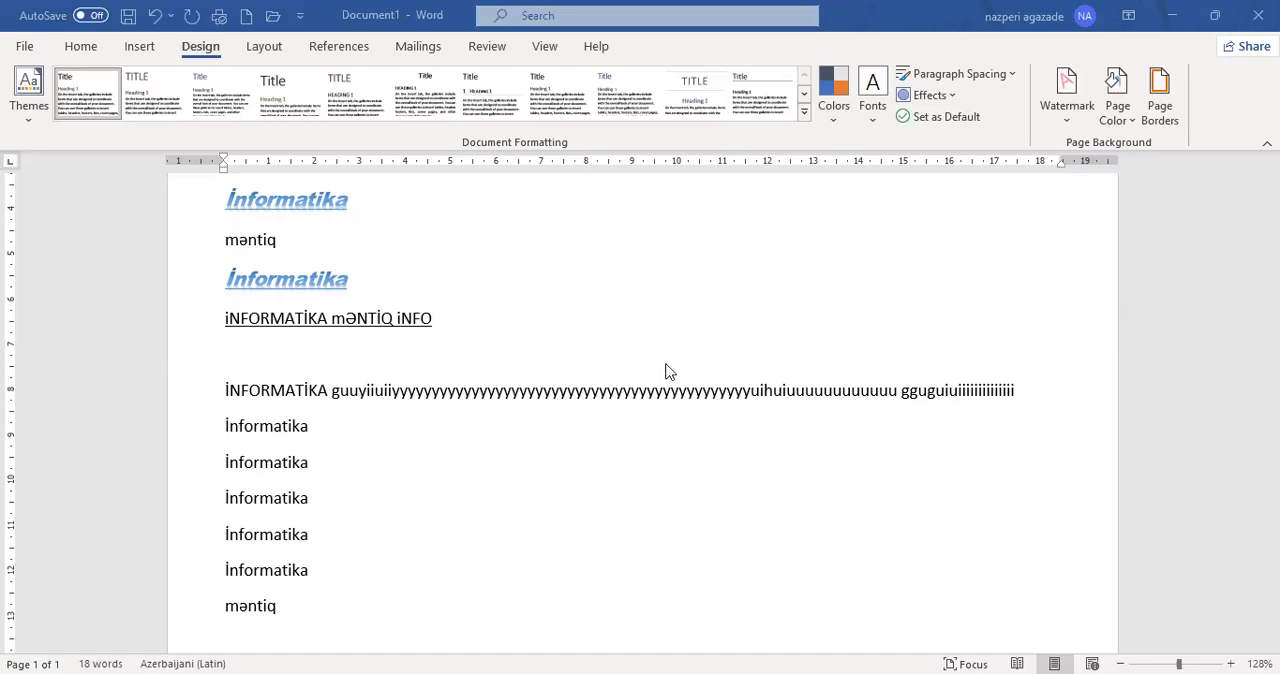
- Apply the built-in Fancy style set with the orange title banner to the document
click(34, 118)
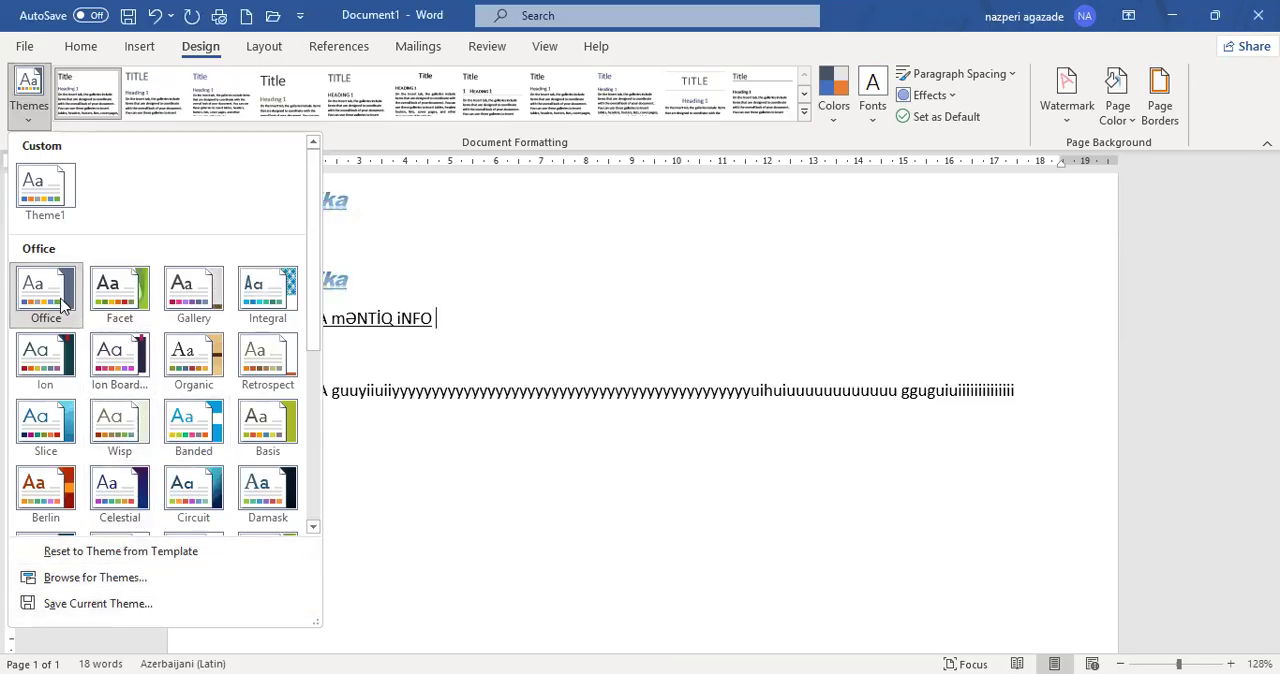
click(800, 110)
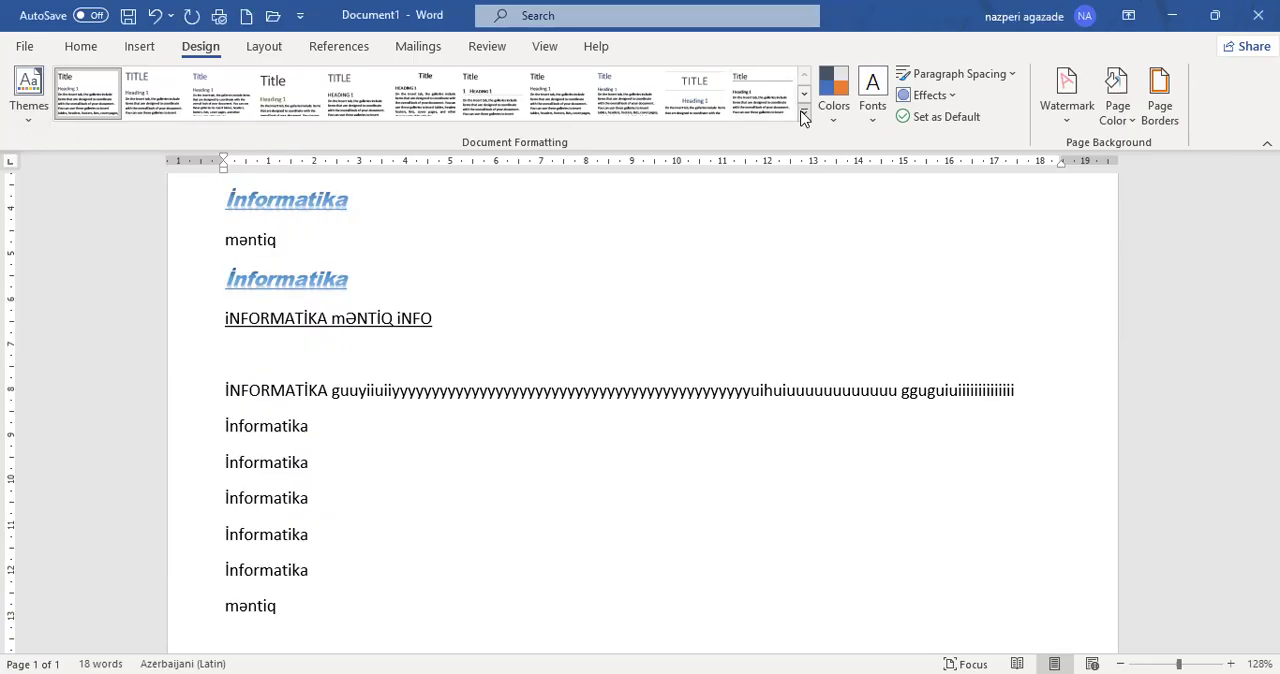
click(803, 112)
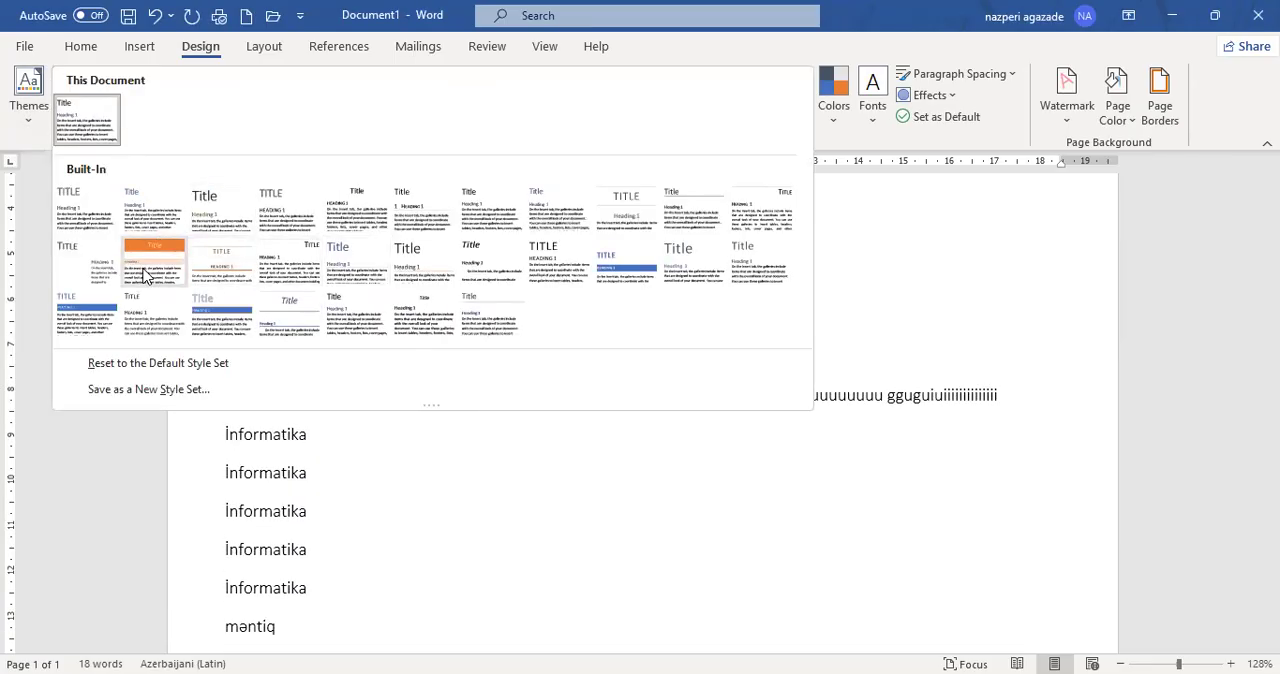
click(145, 275)
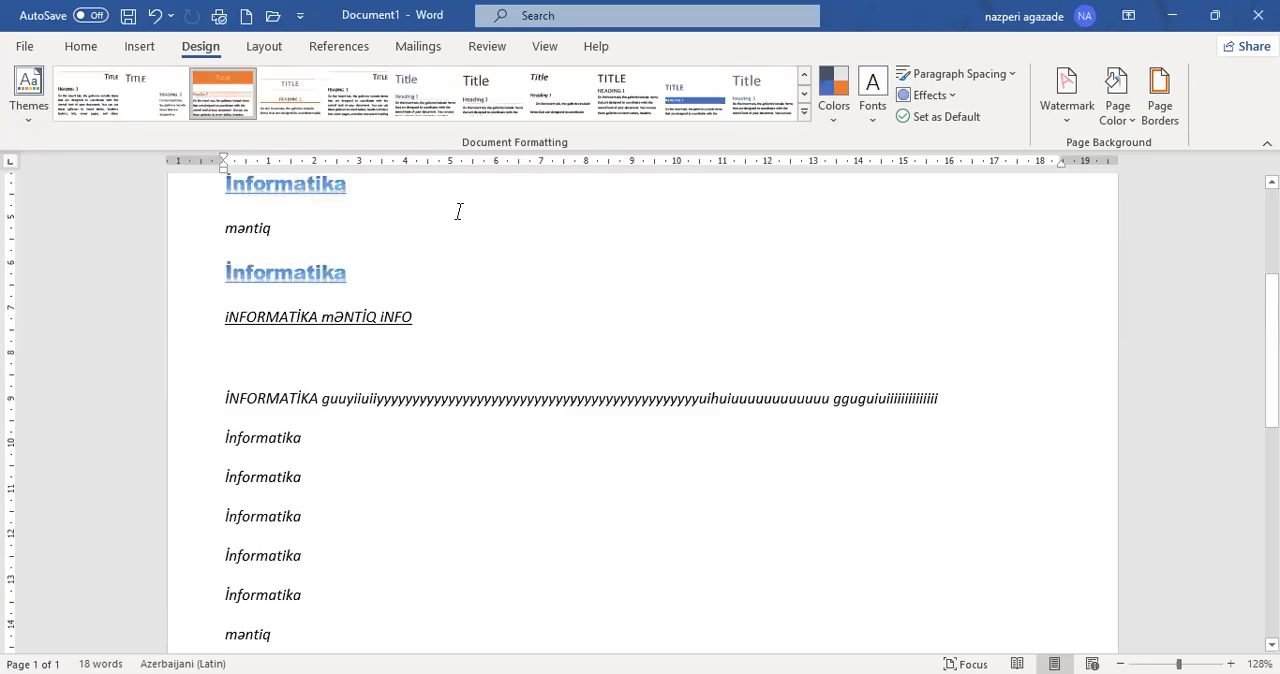
scroll(460, 210, up, 3)
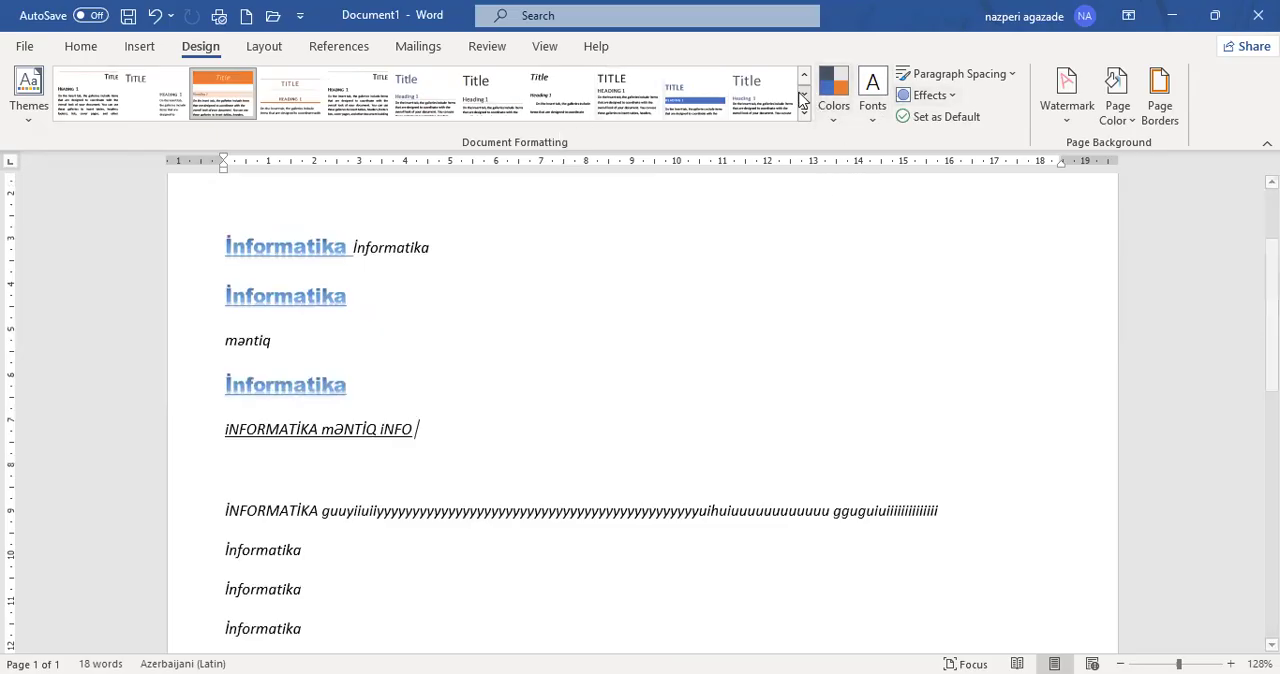
click(828, 125)
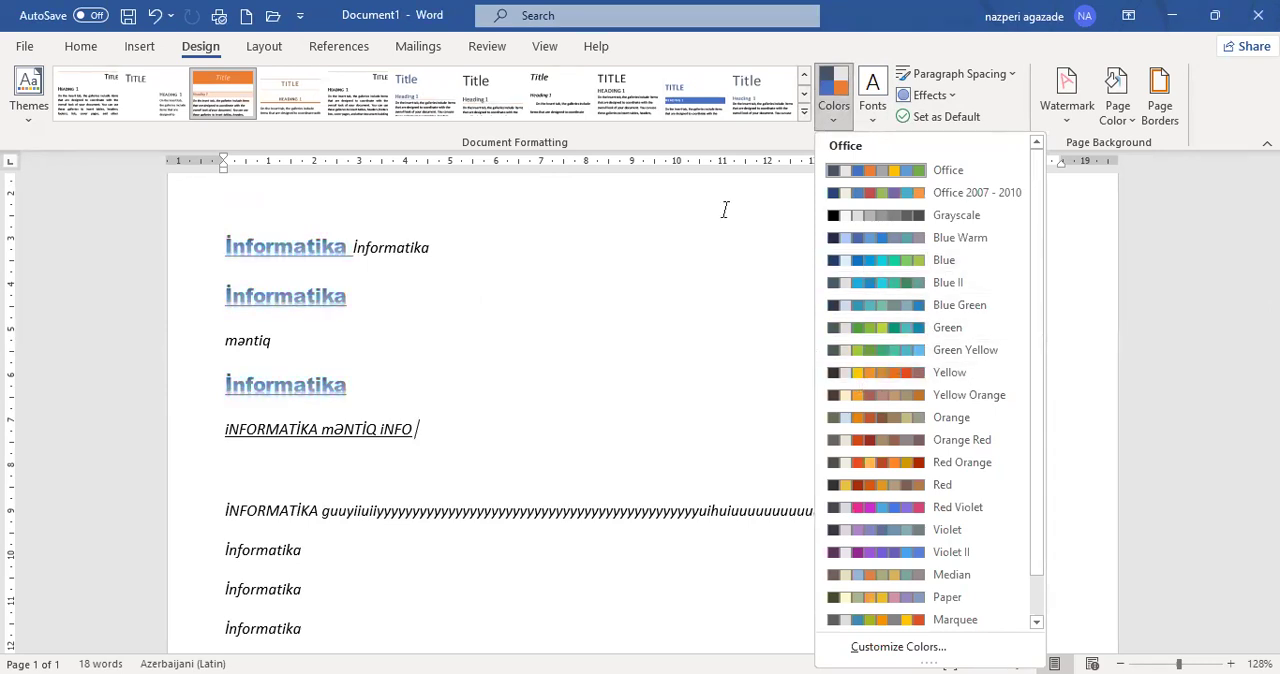
click(877, 130)
click(873, 120)
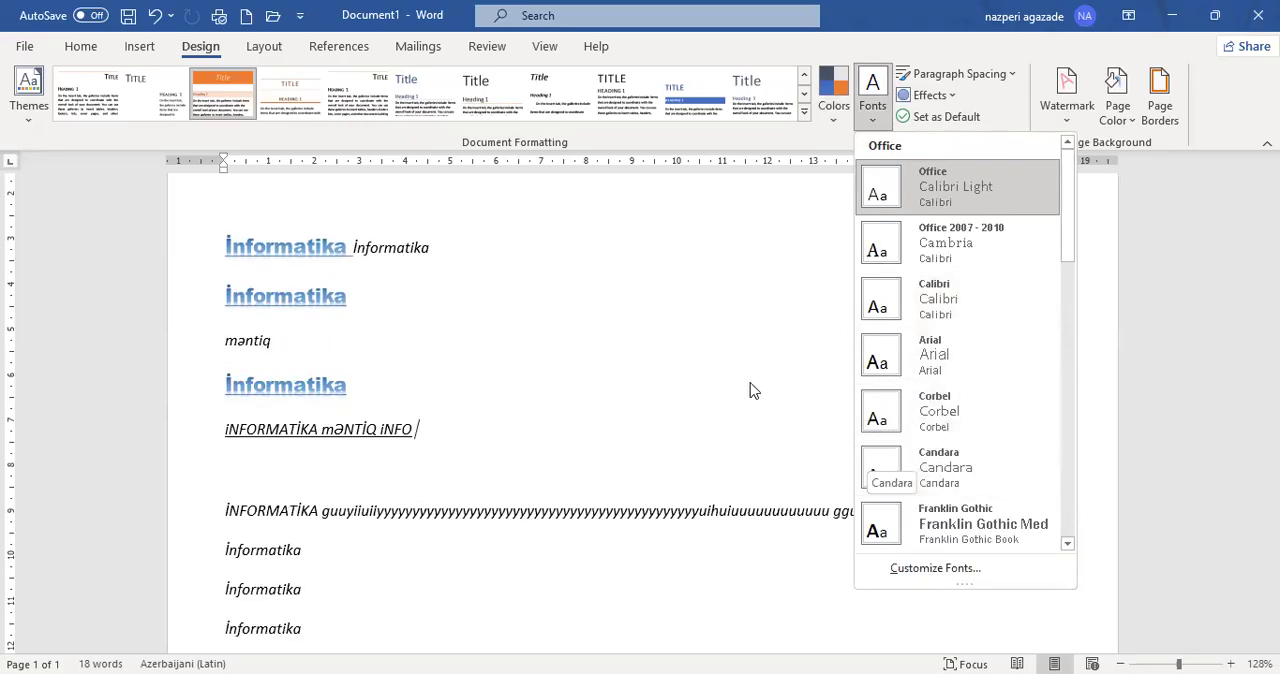
click(947, 118)
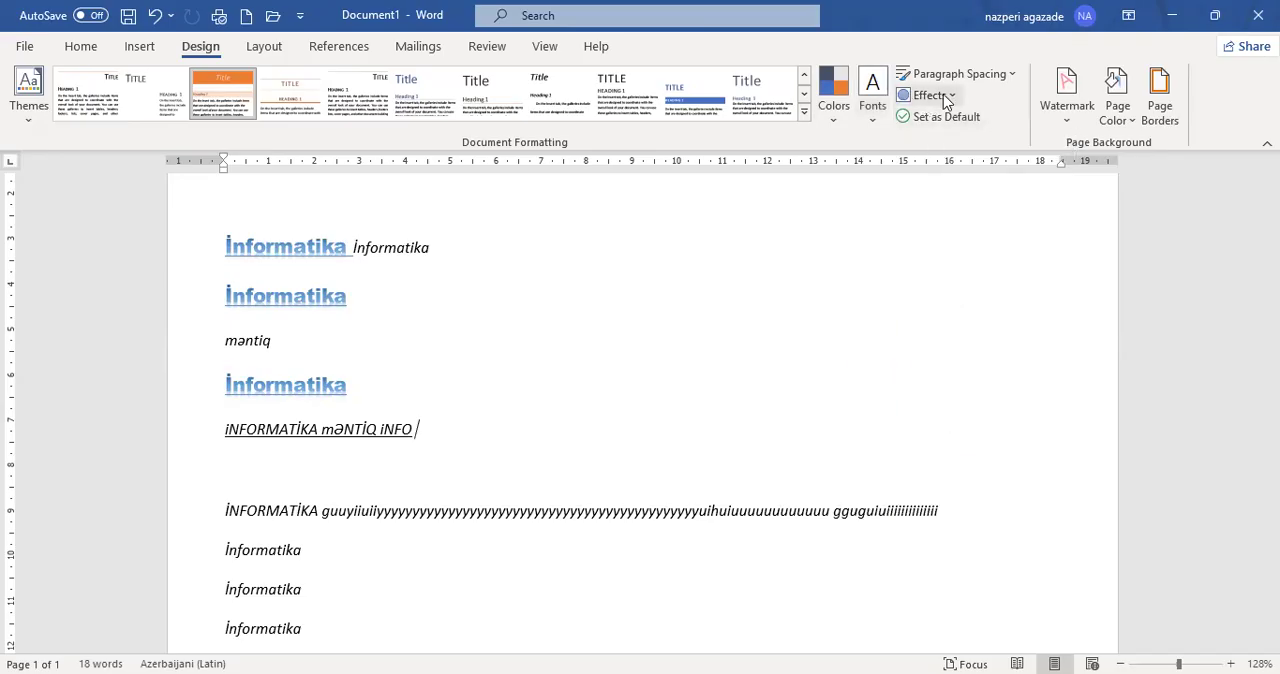
click(1014, 74)
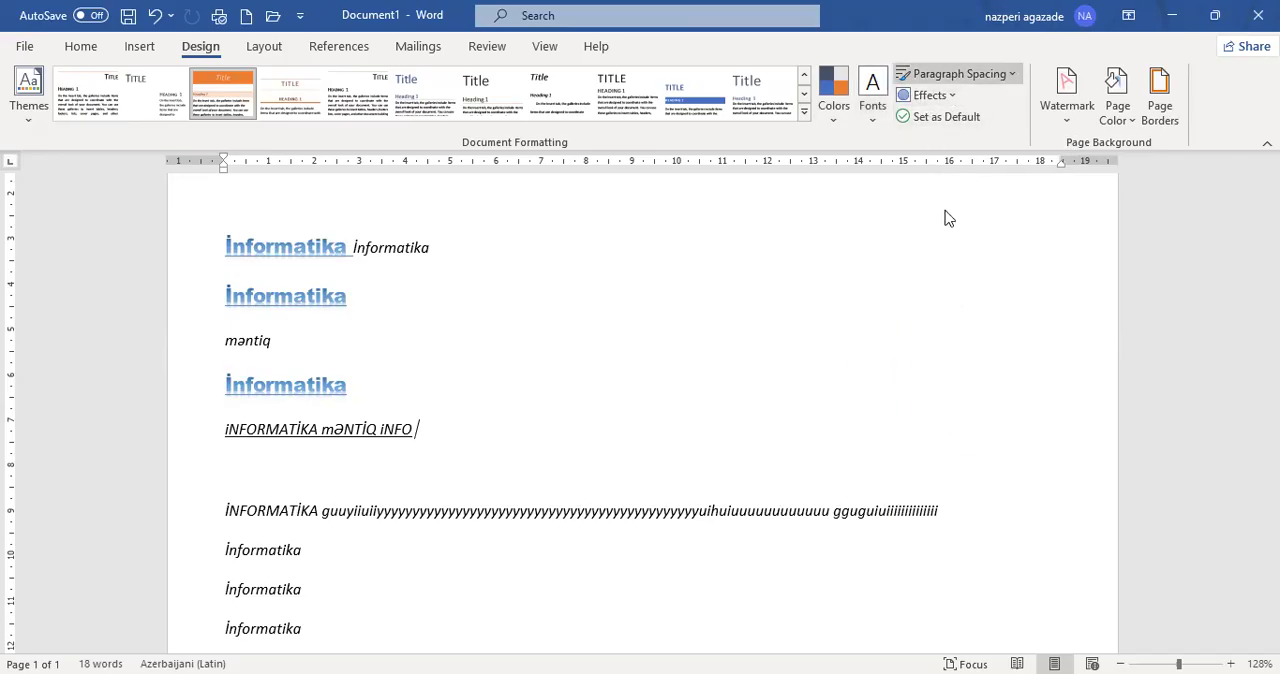
click(617, 336)
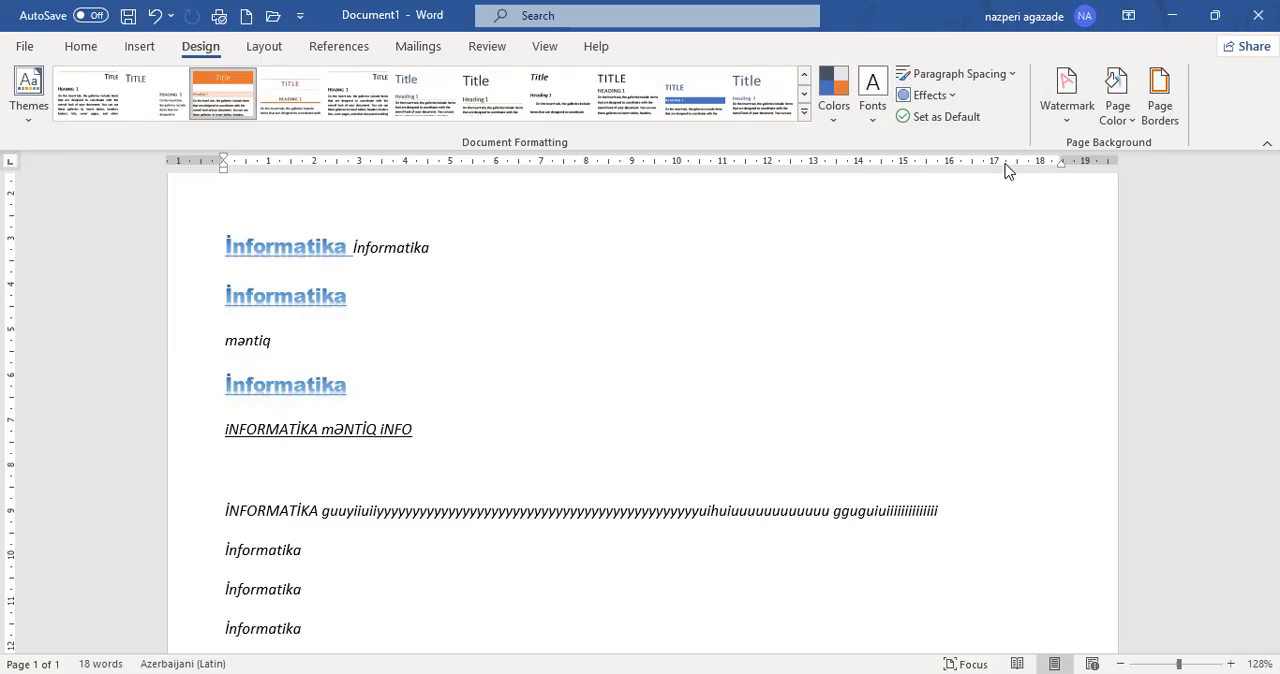
- Start a custom text watermark for the page and set its colour to black
click(1064, 122)
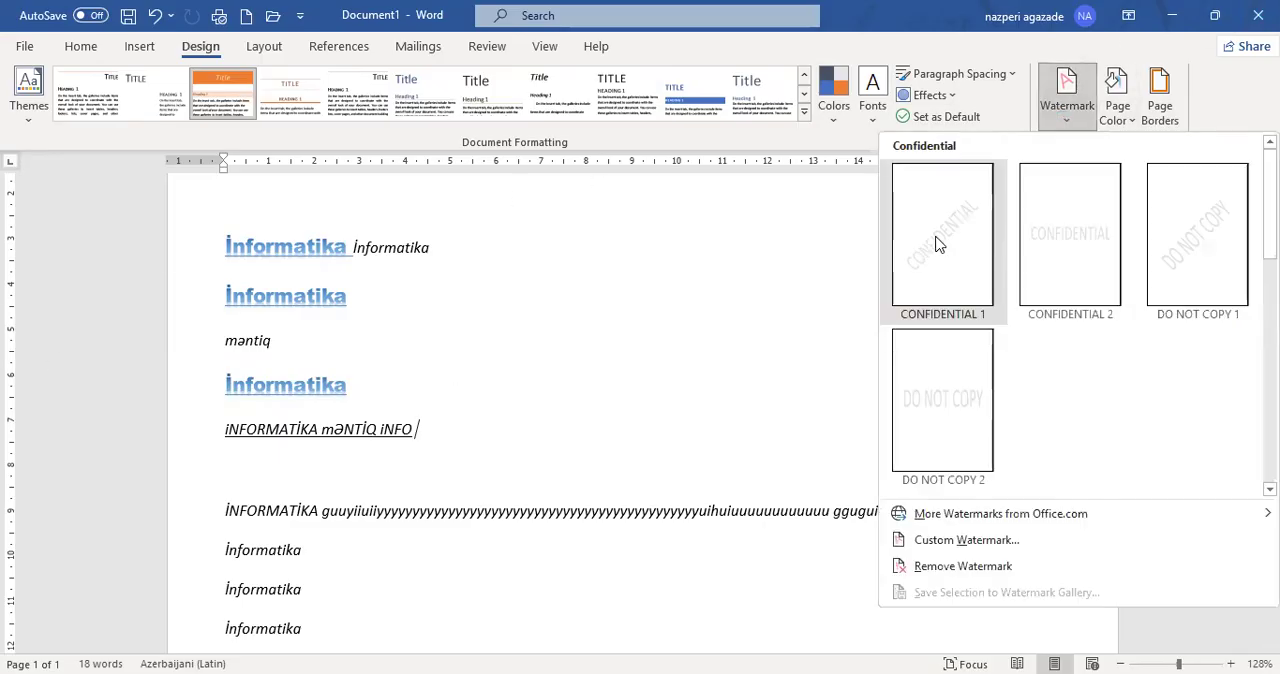
scroll(940, 250, down, 3)
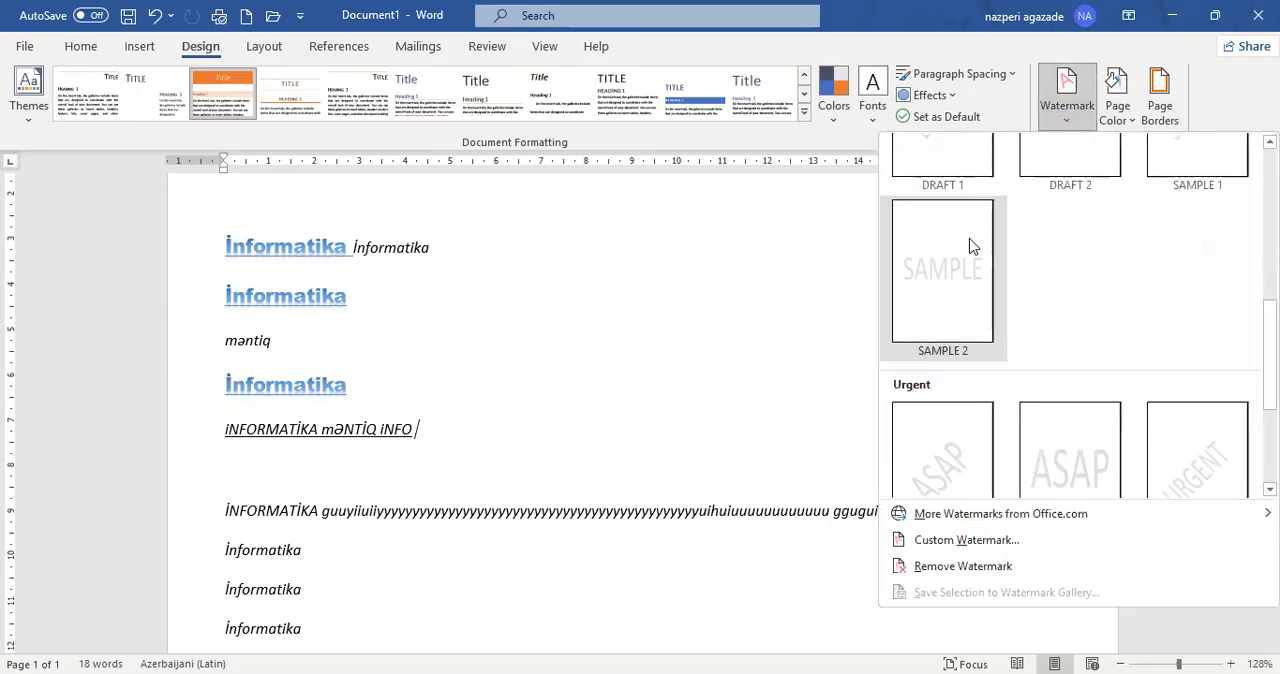
scroll(975, 250, down, 2)
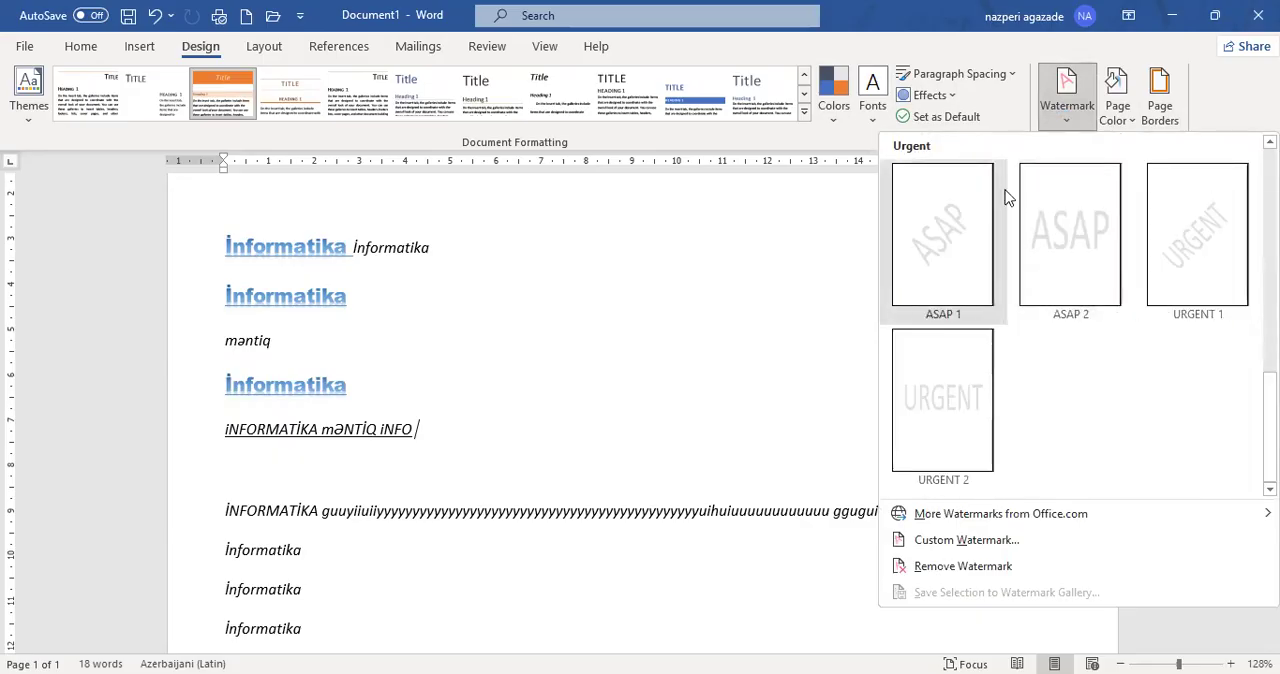
scroll(1008, 200, up, 5)
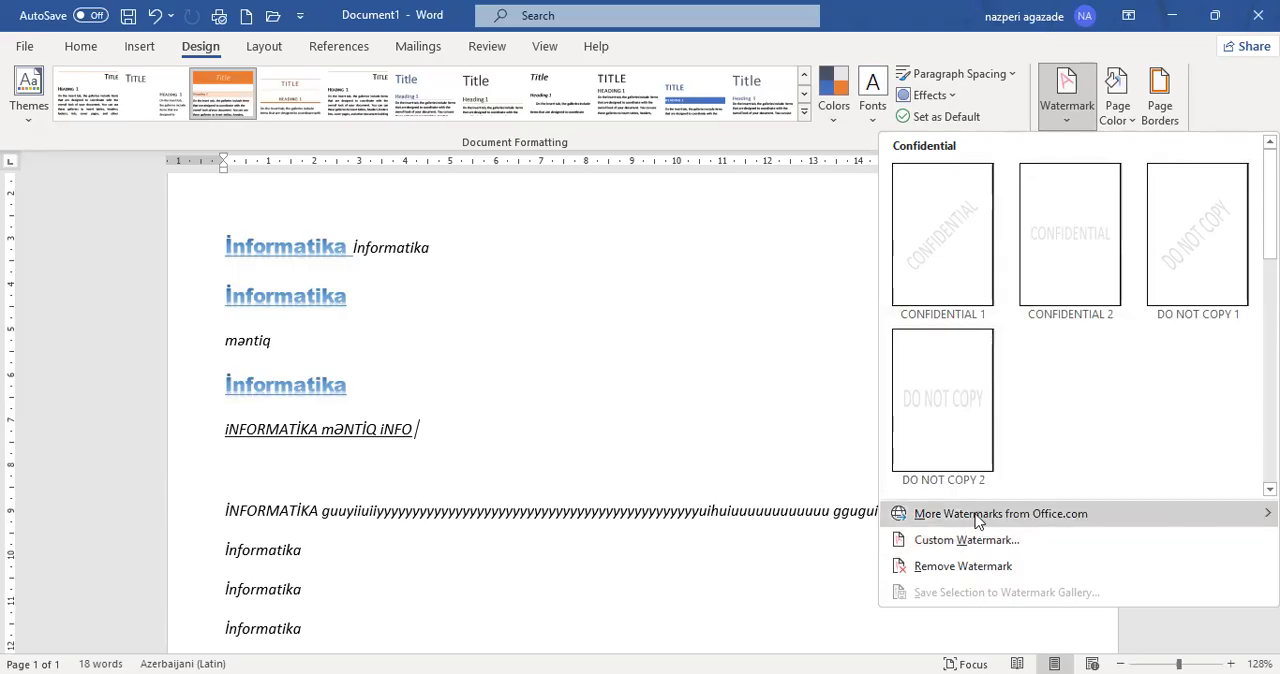
mouse_move(990, 522)
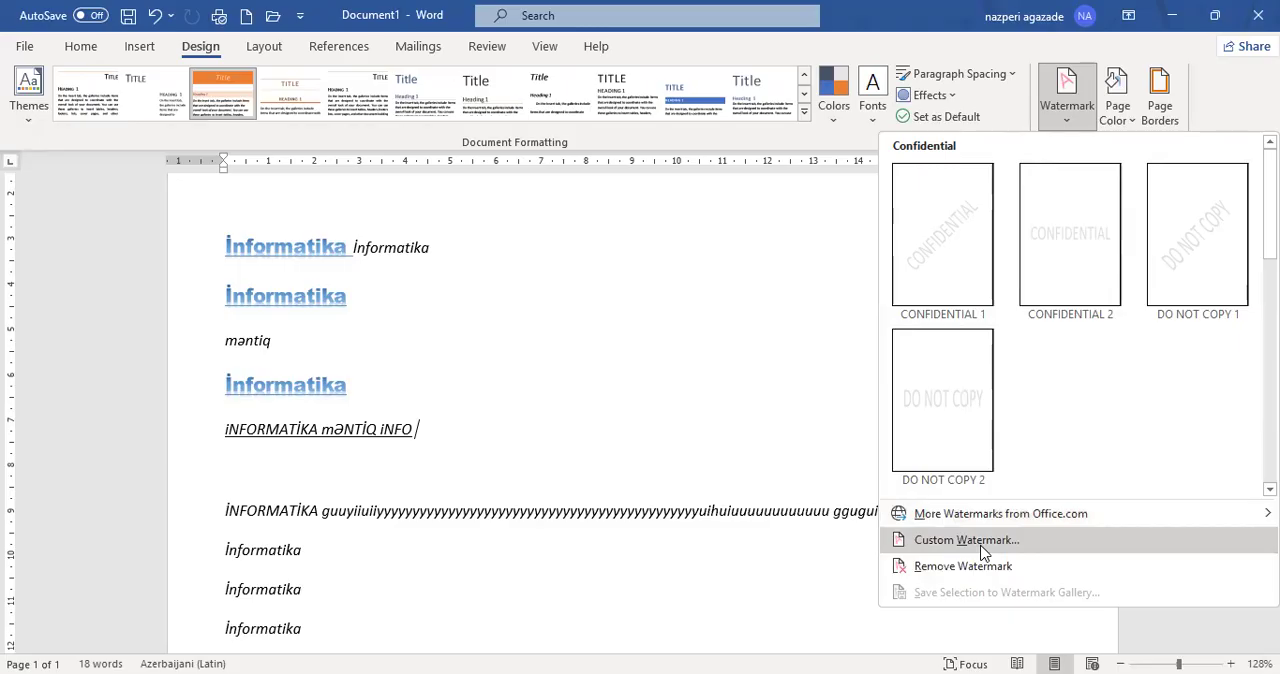
click(983, 541)
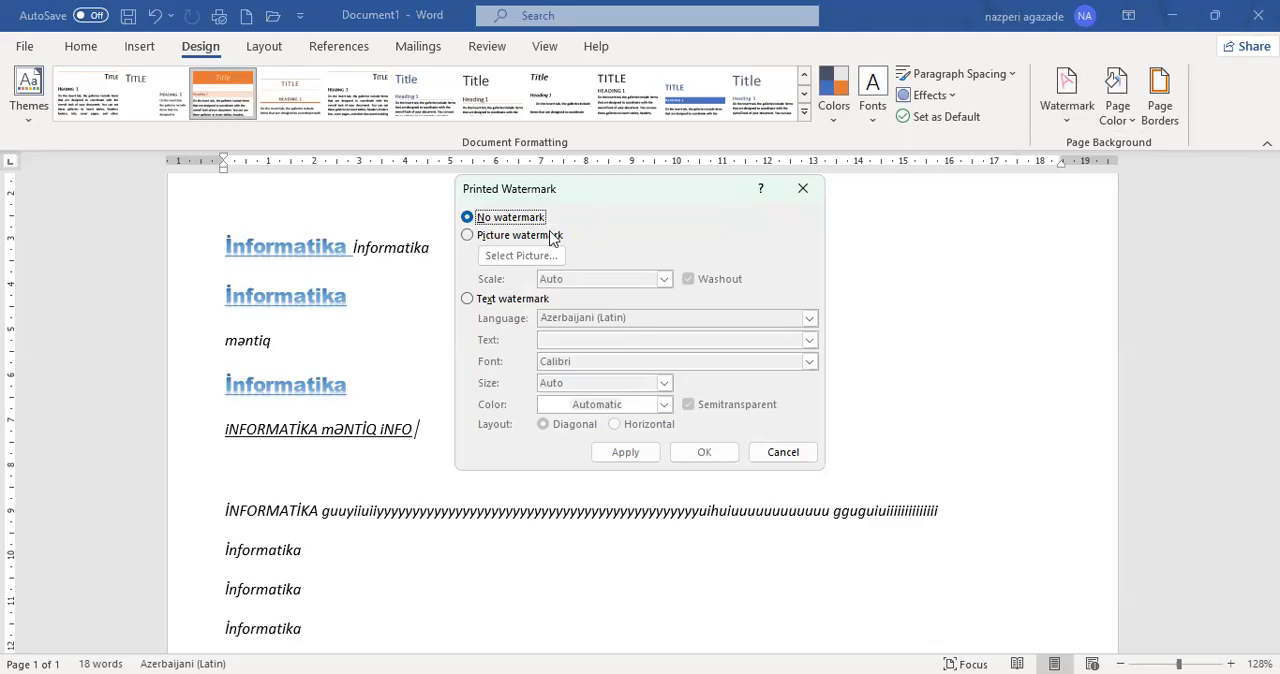
click(468, 299)
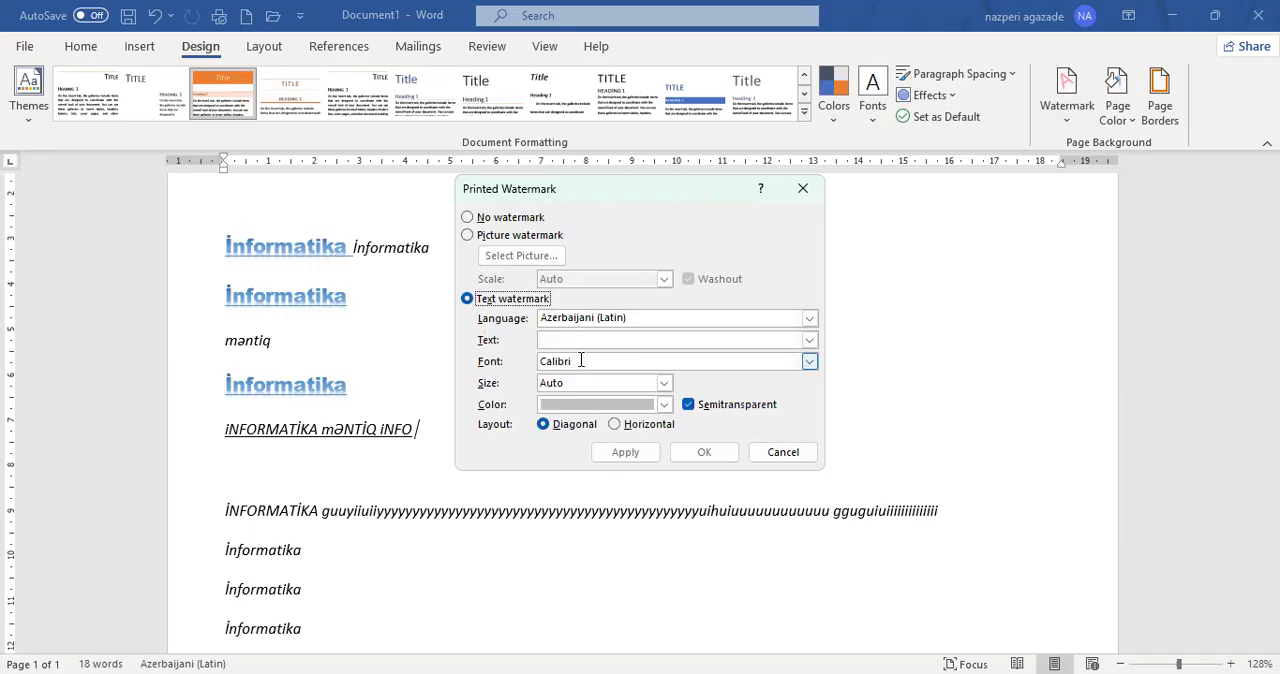
click(664, 405)
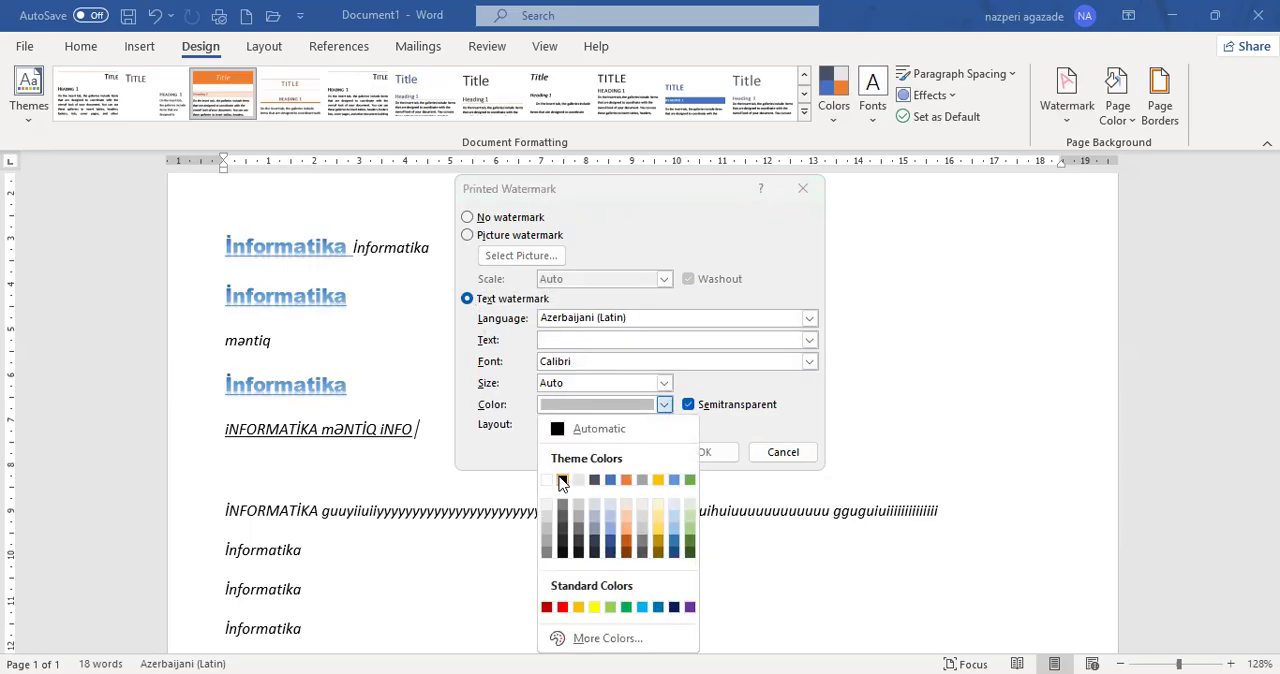
click(562, 480)
- Enter İnformatika as the watermark text and apply it diagonally and semitransparent to the page
click(579, 339)
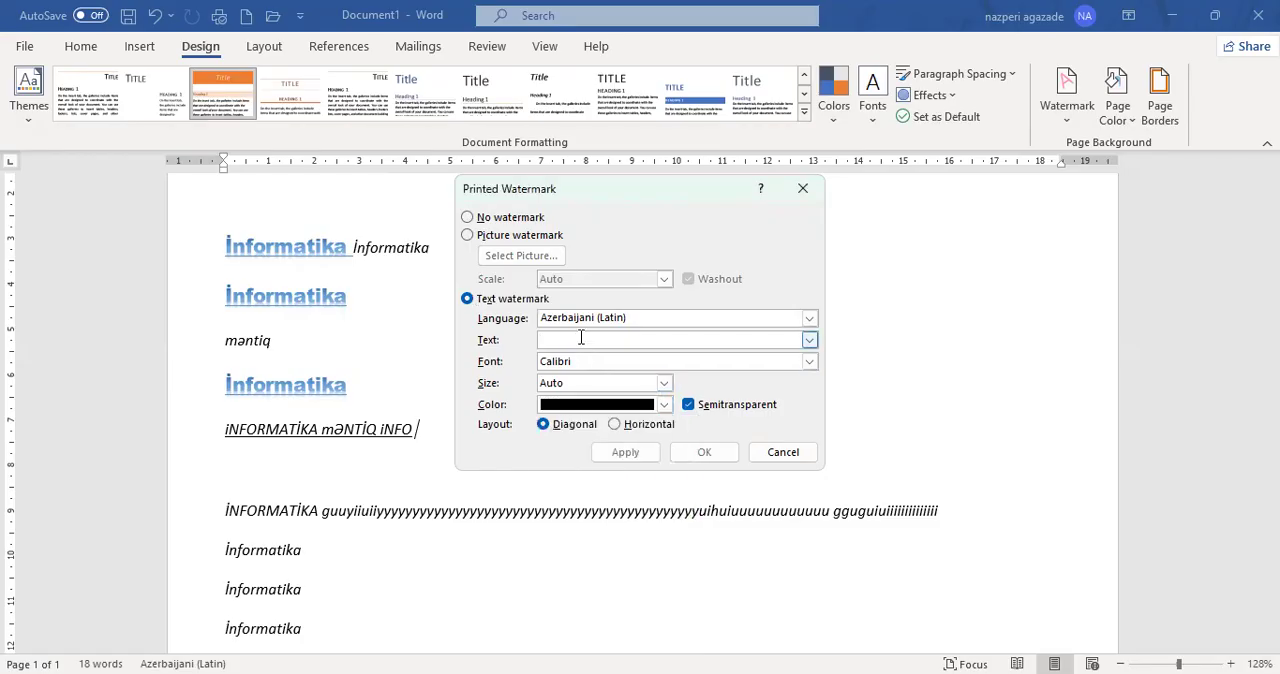
text(İnformatika)
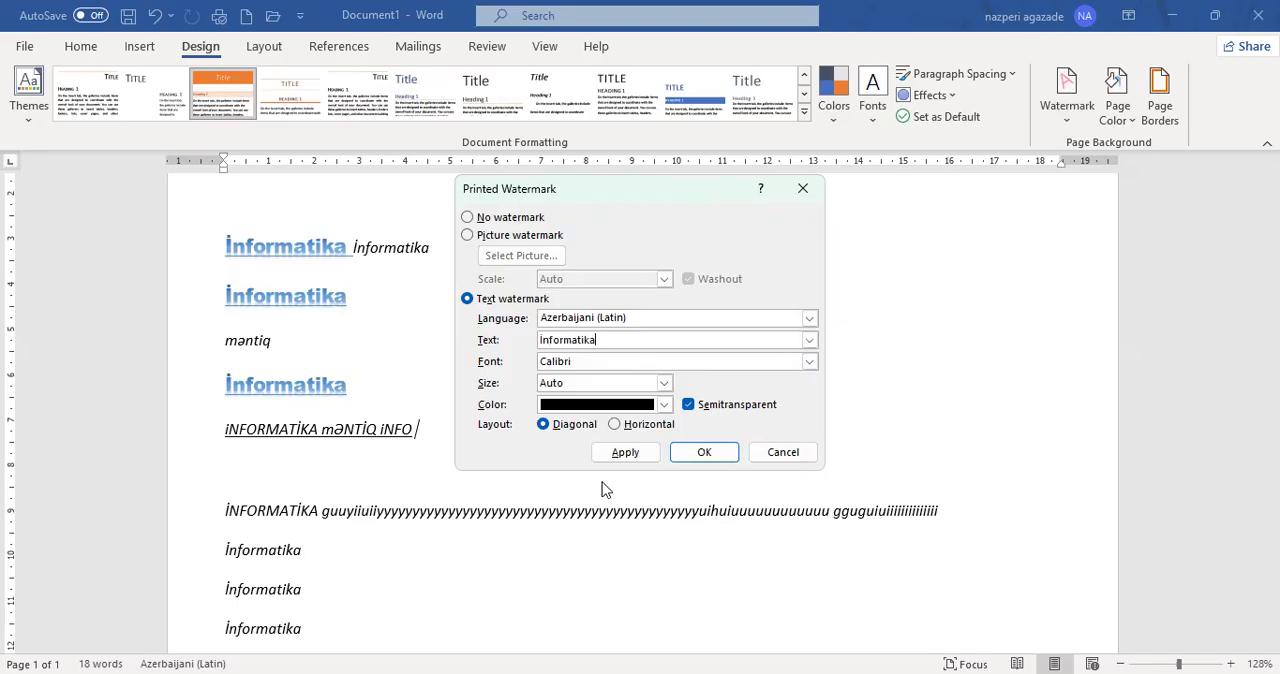
click(645, 458)
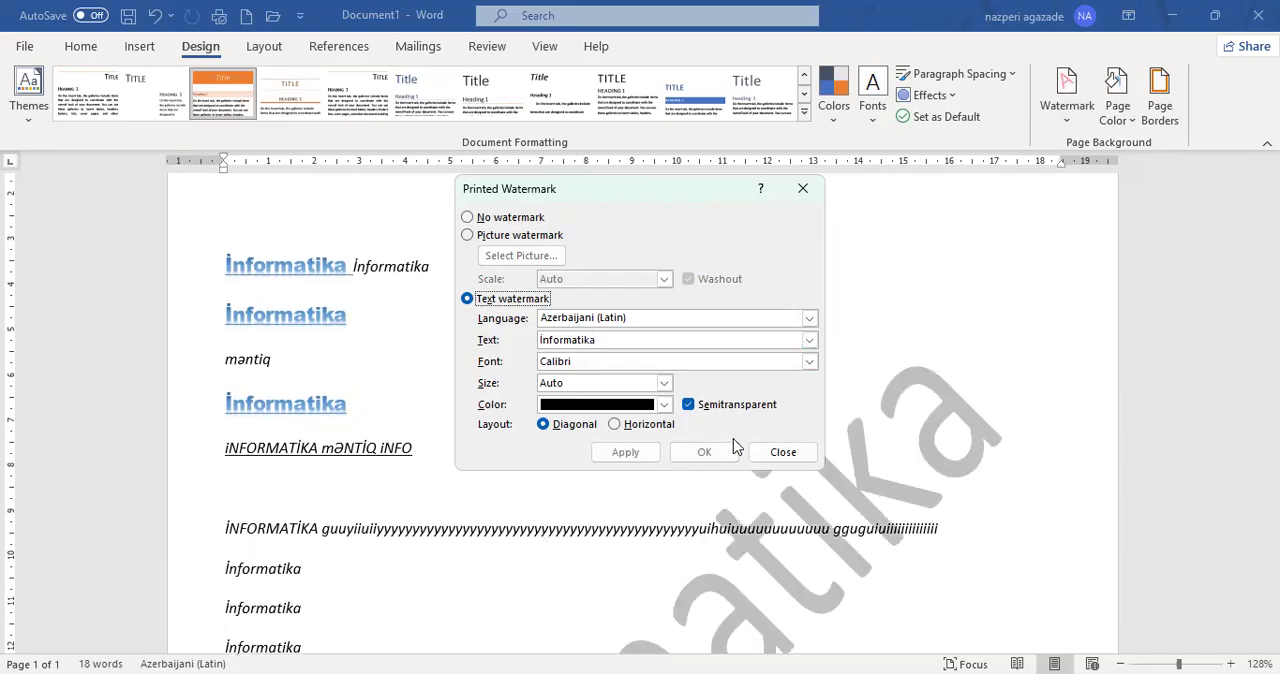
click(804, 452)
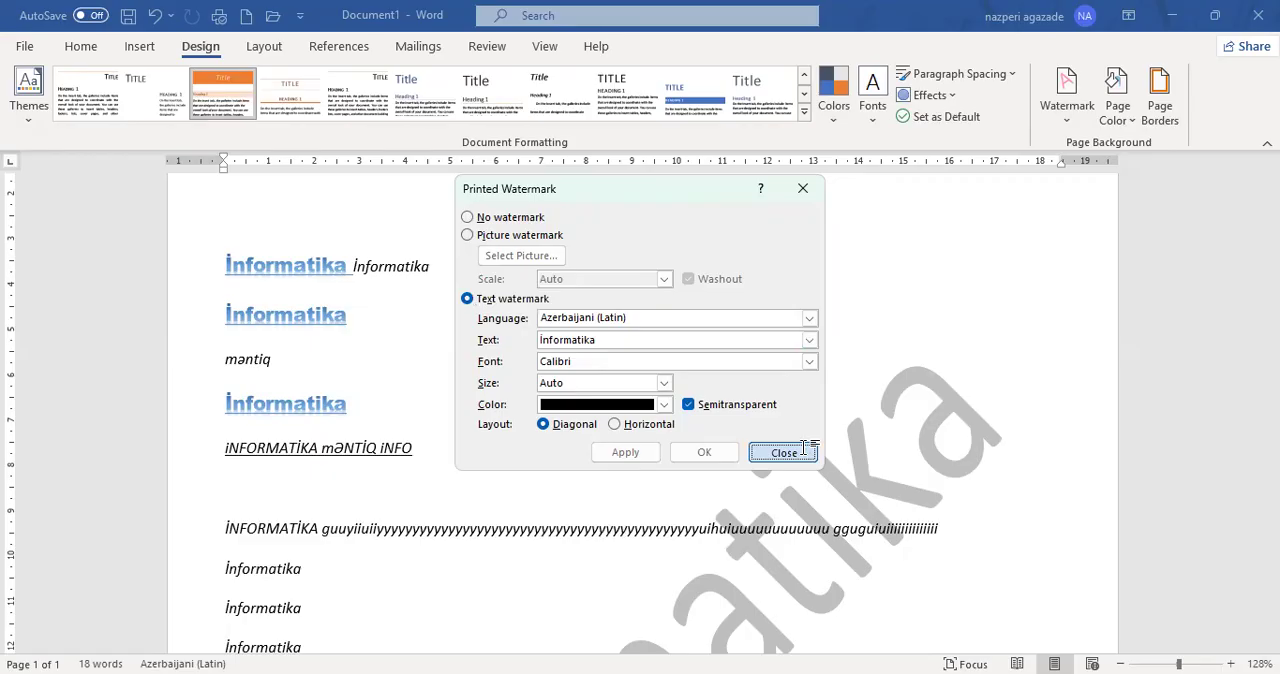
scroll(640, 500, down, 2)
scroll(674, 490, down, 7)
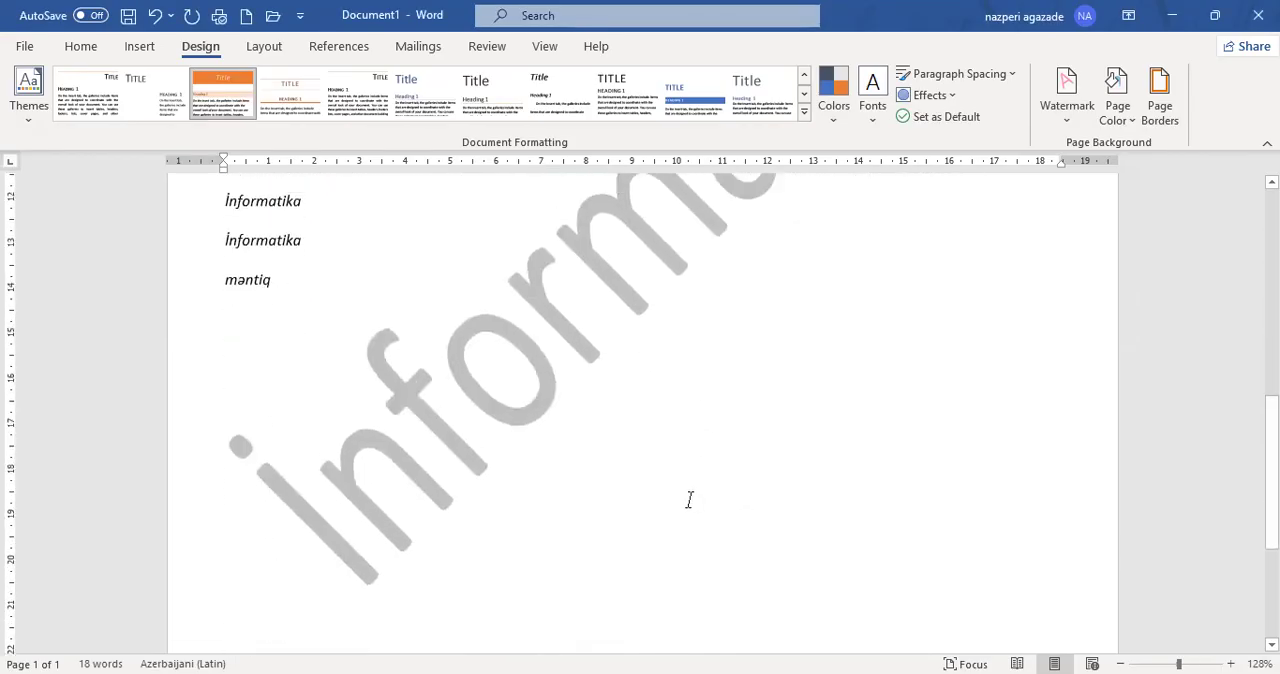
scroll(691, 500, up, 9)
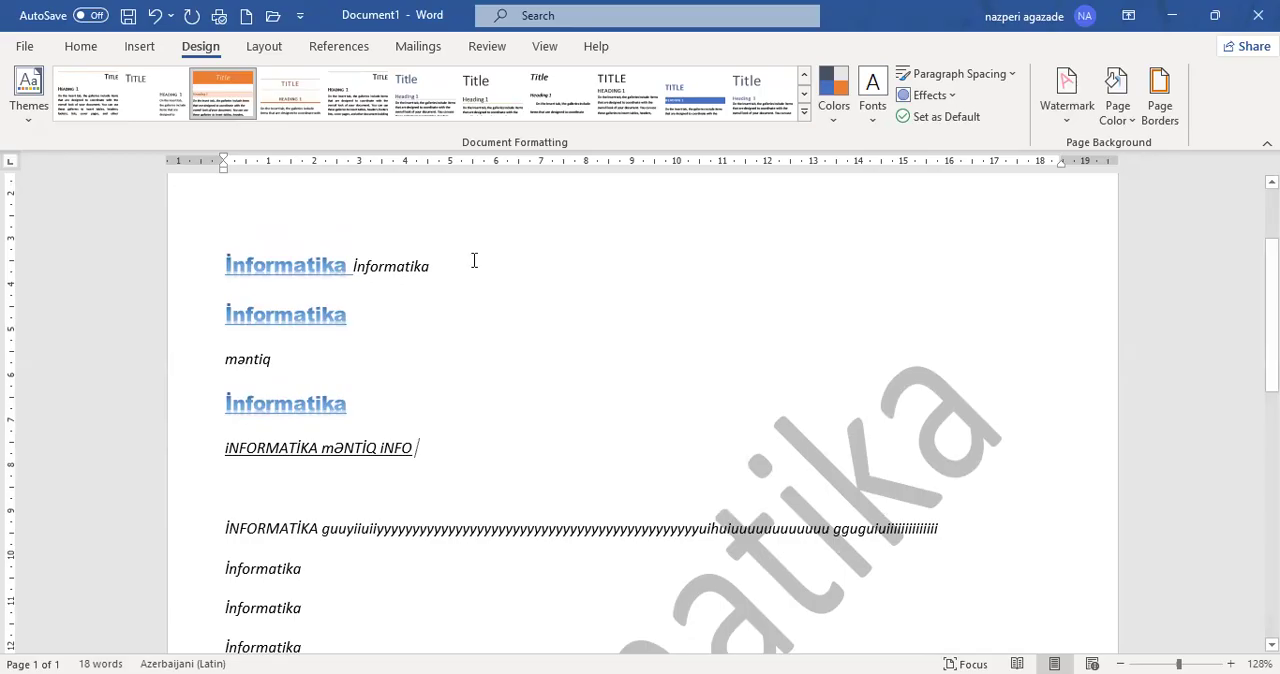
- Replace the page's watermark with the preset CONFIDENTIAL 2 watermark
click(1062, 128)
click(1040, 258)
scroll(786, 270, down, 5)
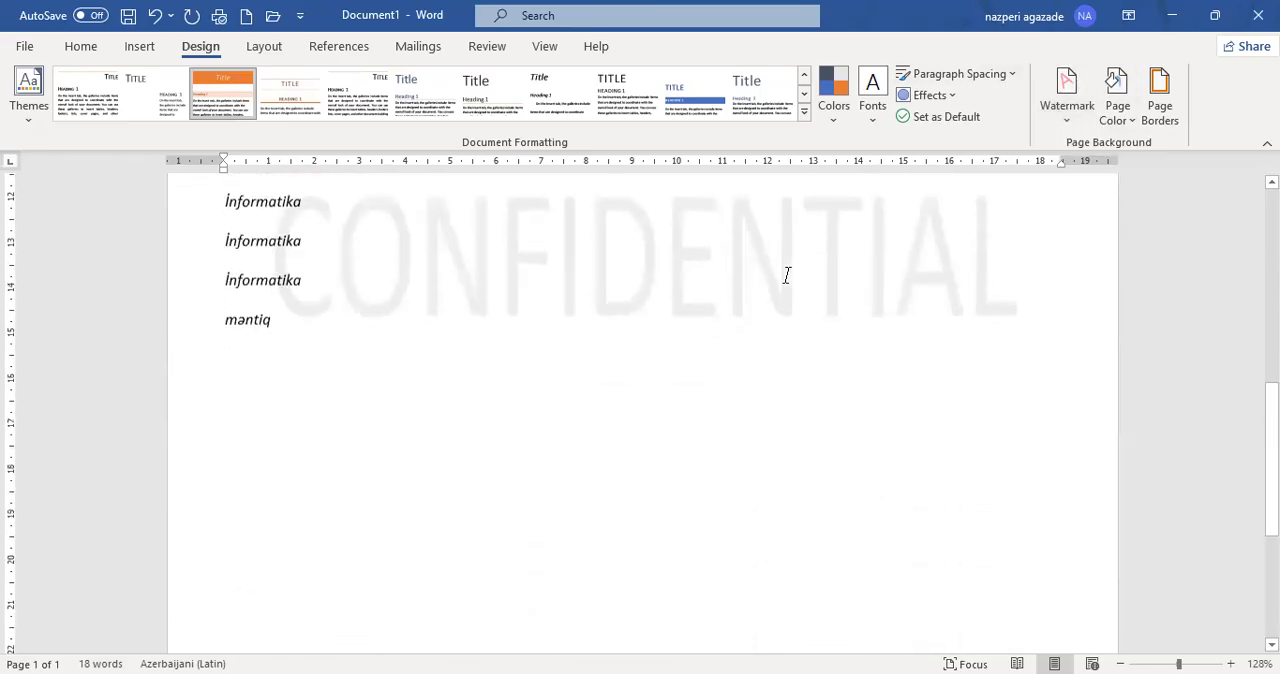
scroll(604, 302, up, 2)
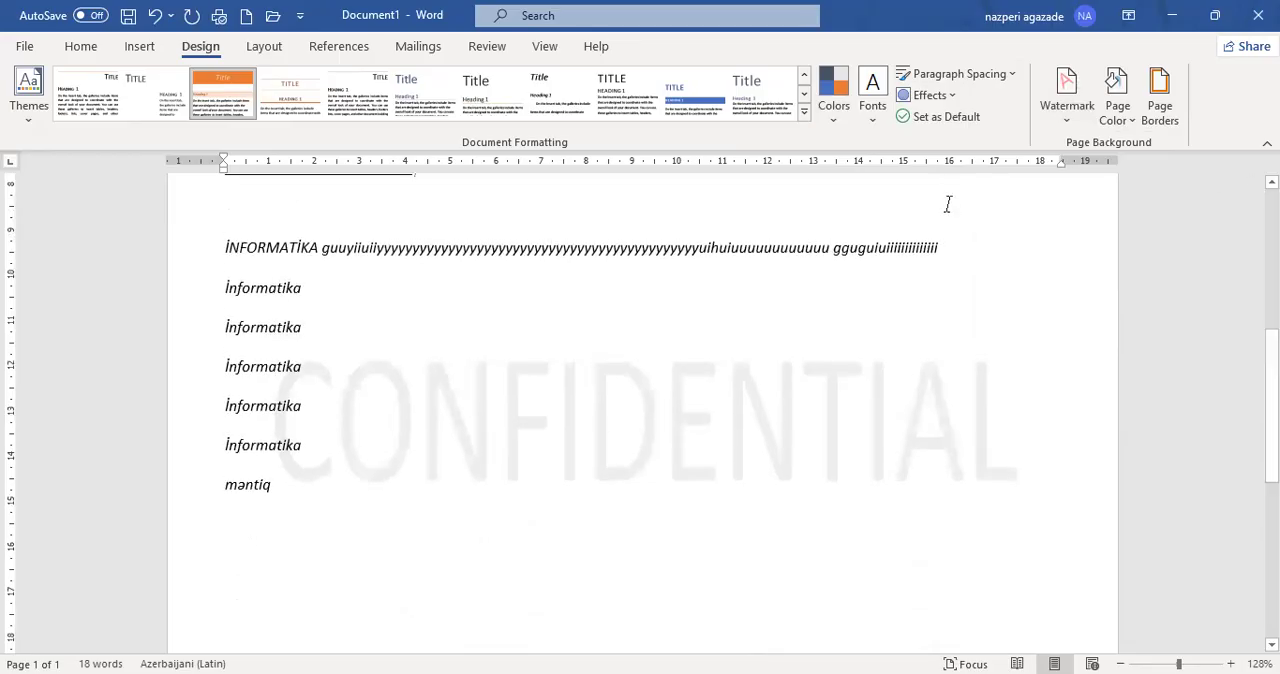
scroll(946, 203, up, 5)
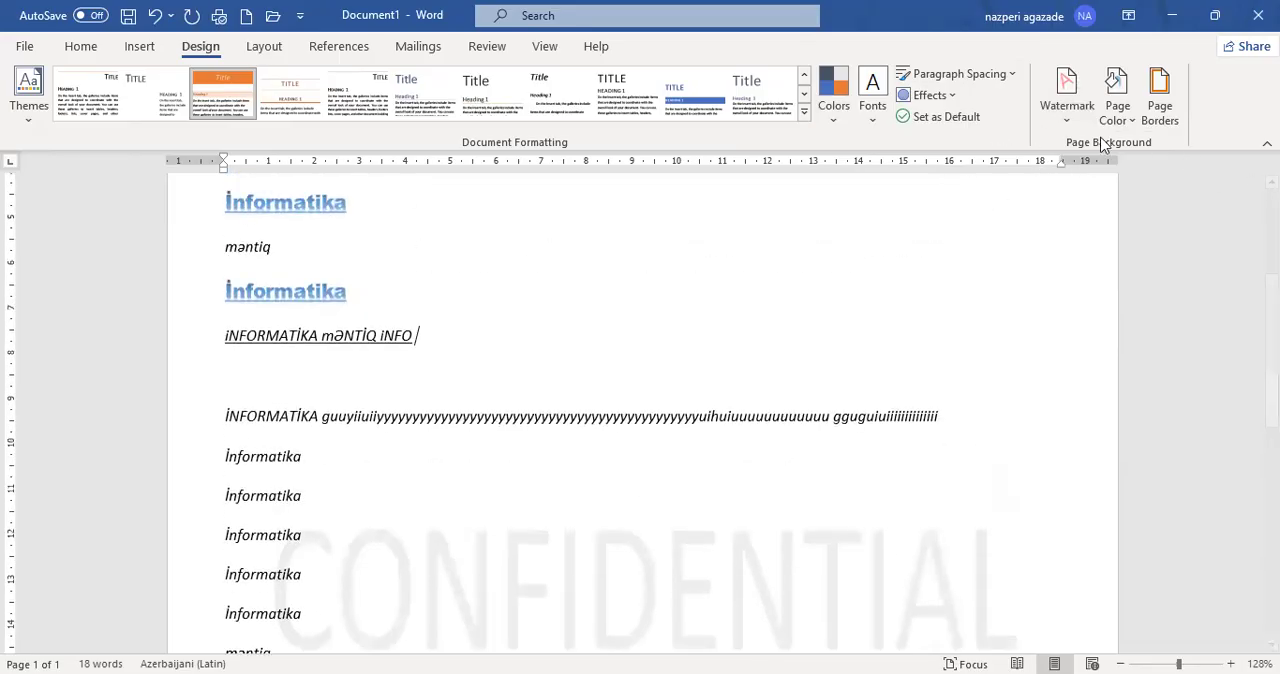
- Add a page border with the 3-D setting and a ½ pt single line to the whole document
click(1128, 118)
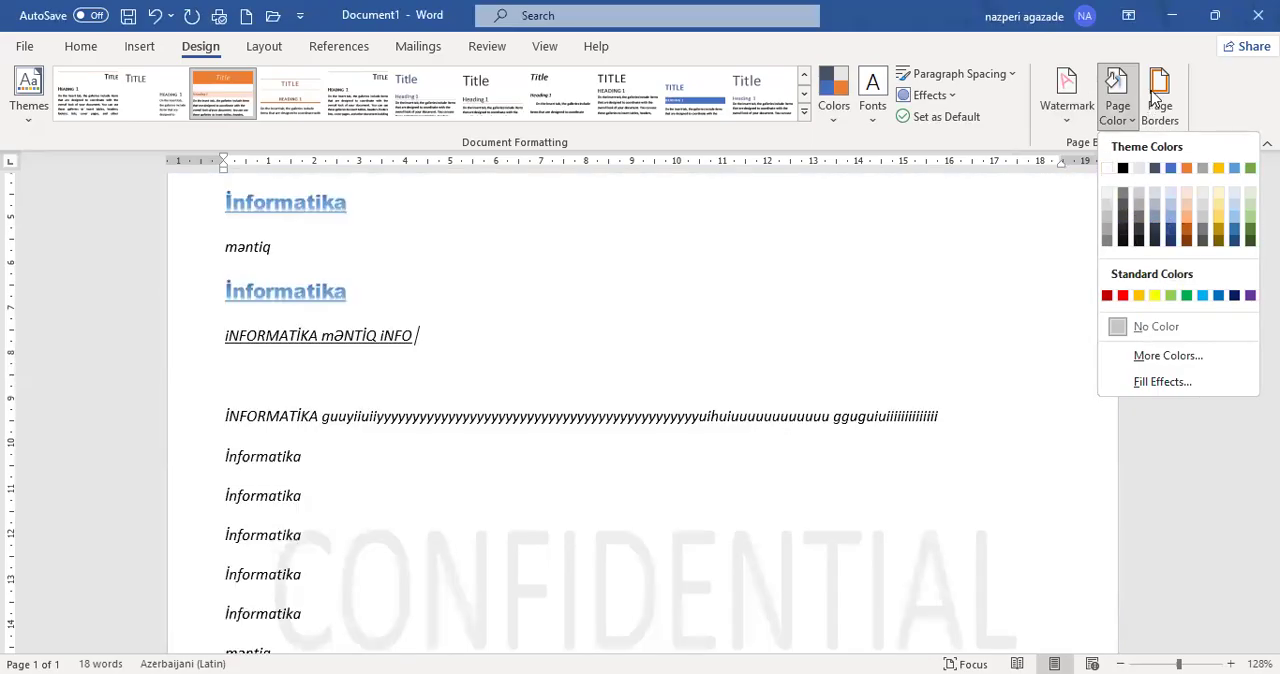
click(1172, 100)
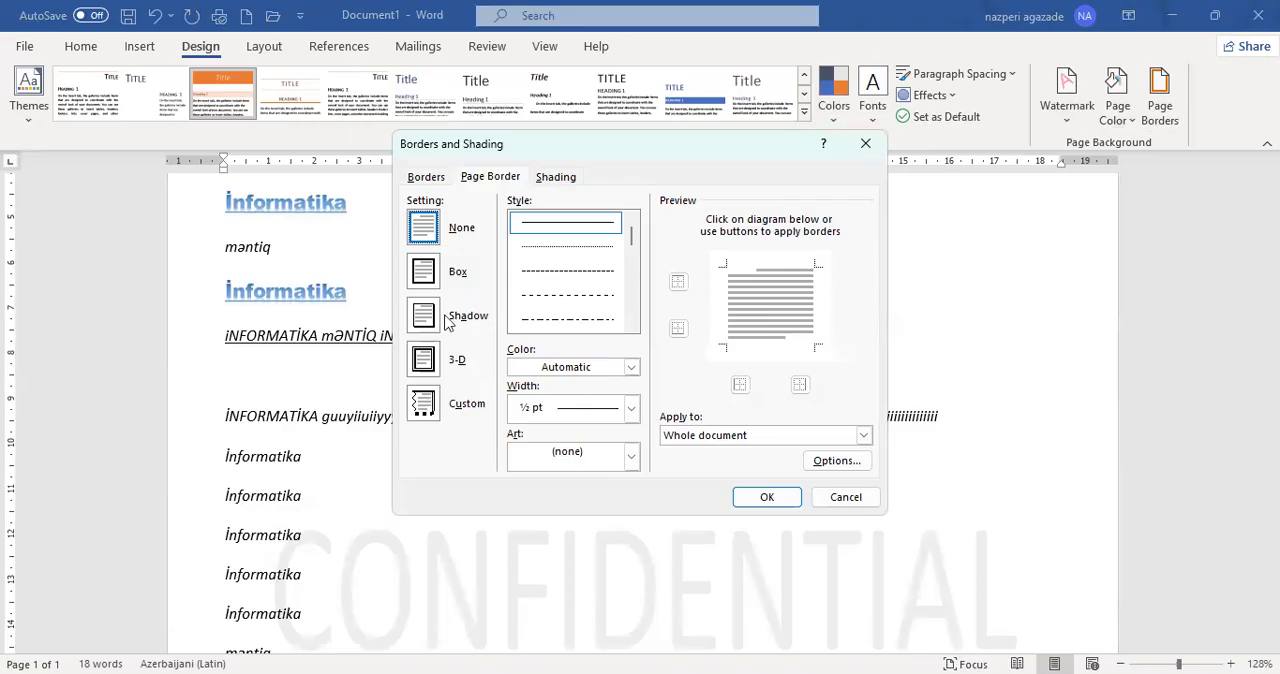
click(424, 363)
click(771, 497)
scroll(753, 492, down, 6)
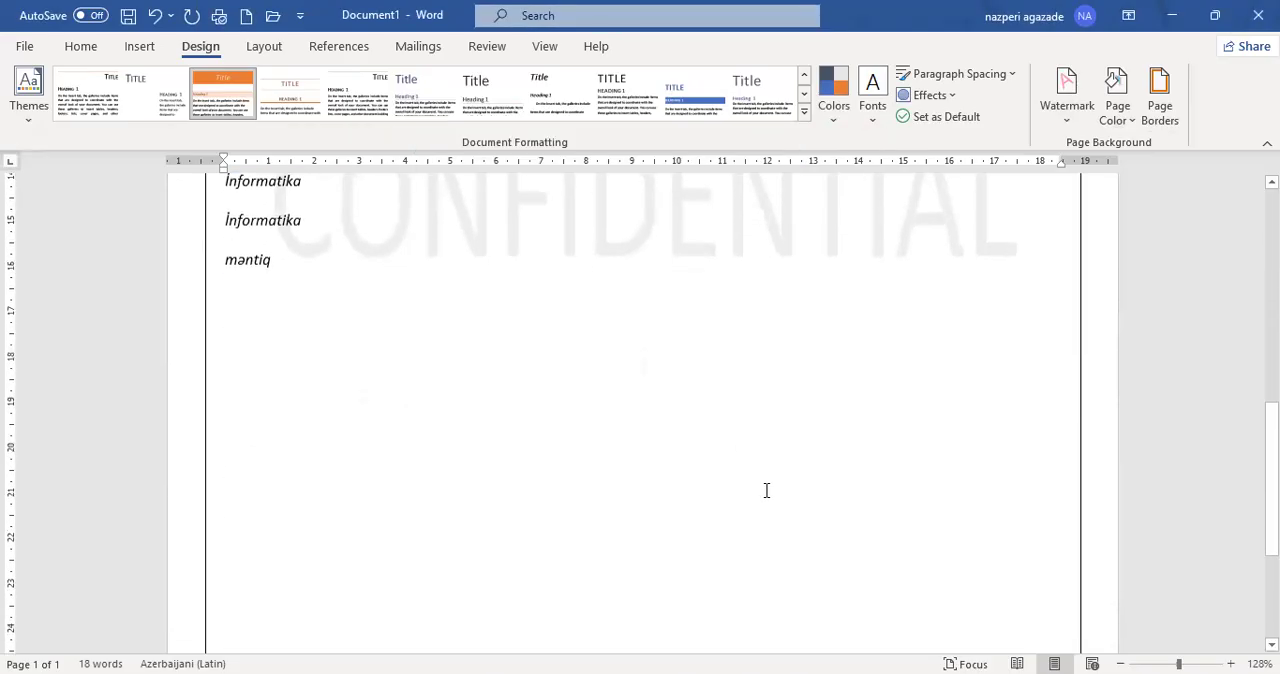
scroll(766, 486, up, 3)
scroll(768, 475, up, 2)
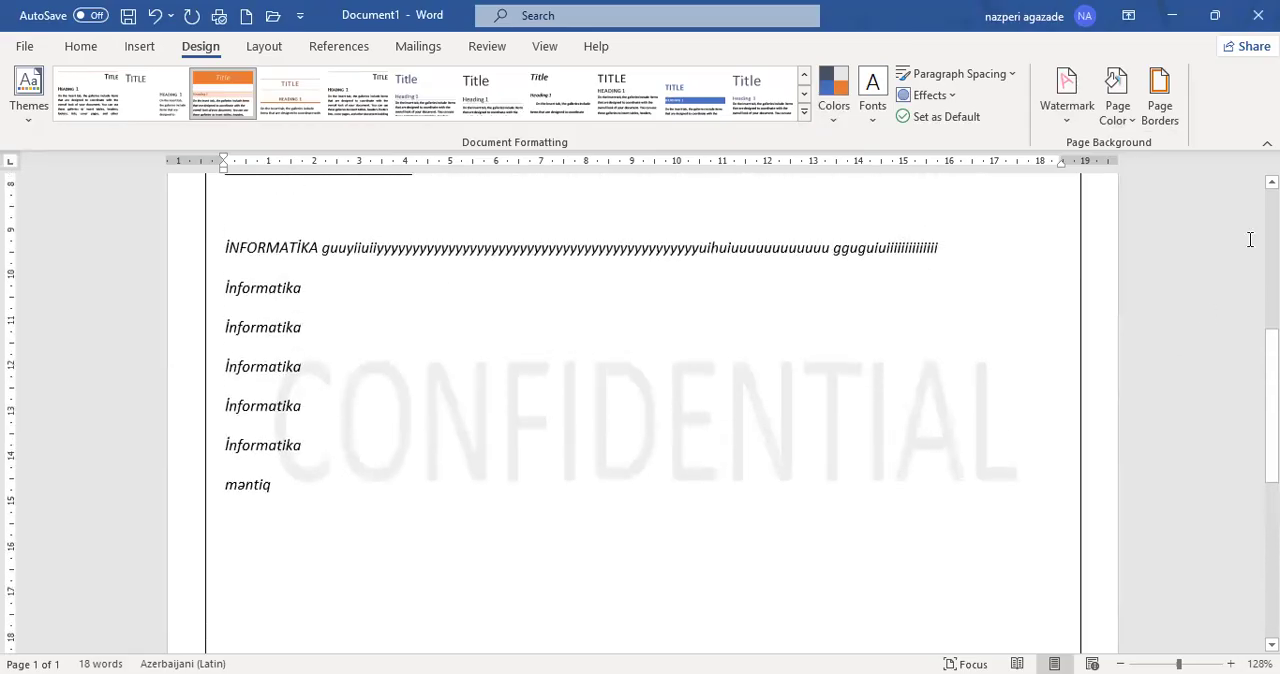
- Change the page border of the whole document to the 3 pt triple-line style with a thick middle line
click(1160, 105)
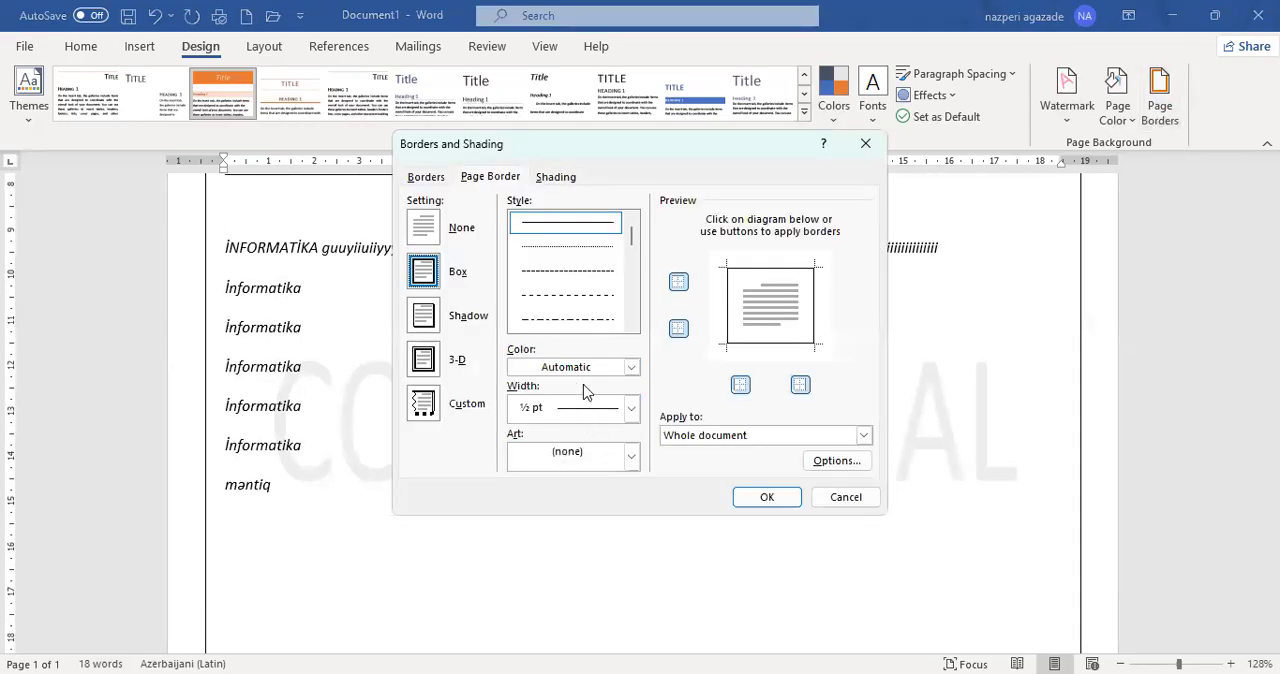
drag(630, 232, 635, 274)
click(588, 246)
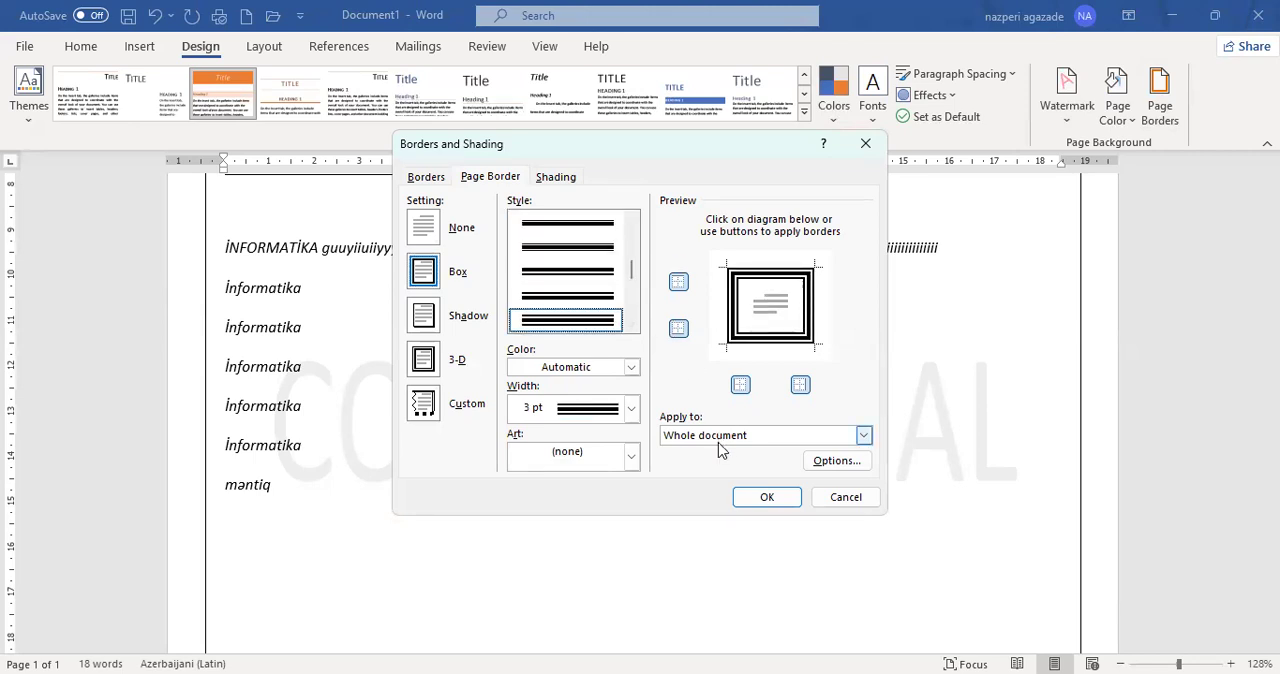
click(773, 503)
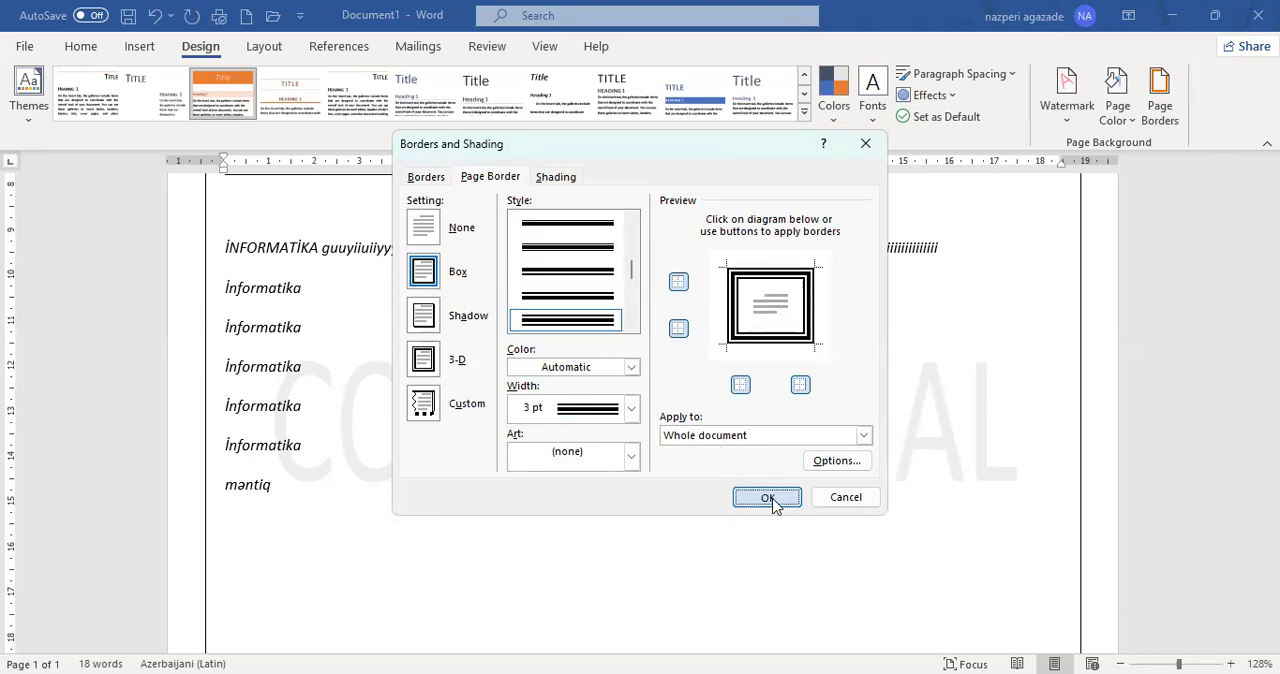
scroll(489, 380, up, 5)
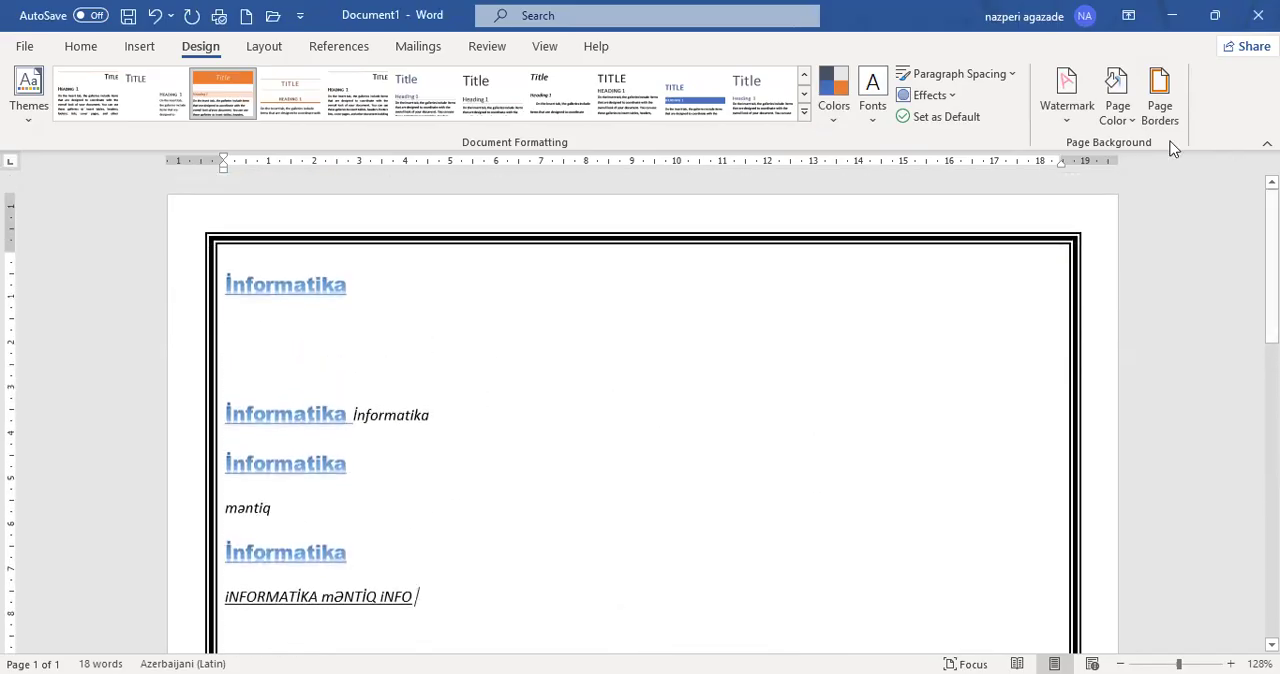
- Set the page border's colour to the darkest shade of orange
click(1159, 100)
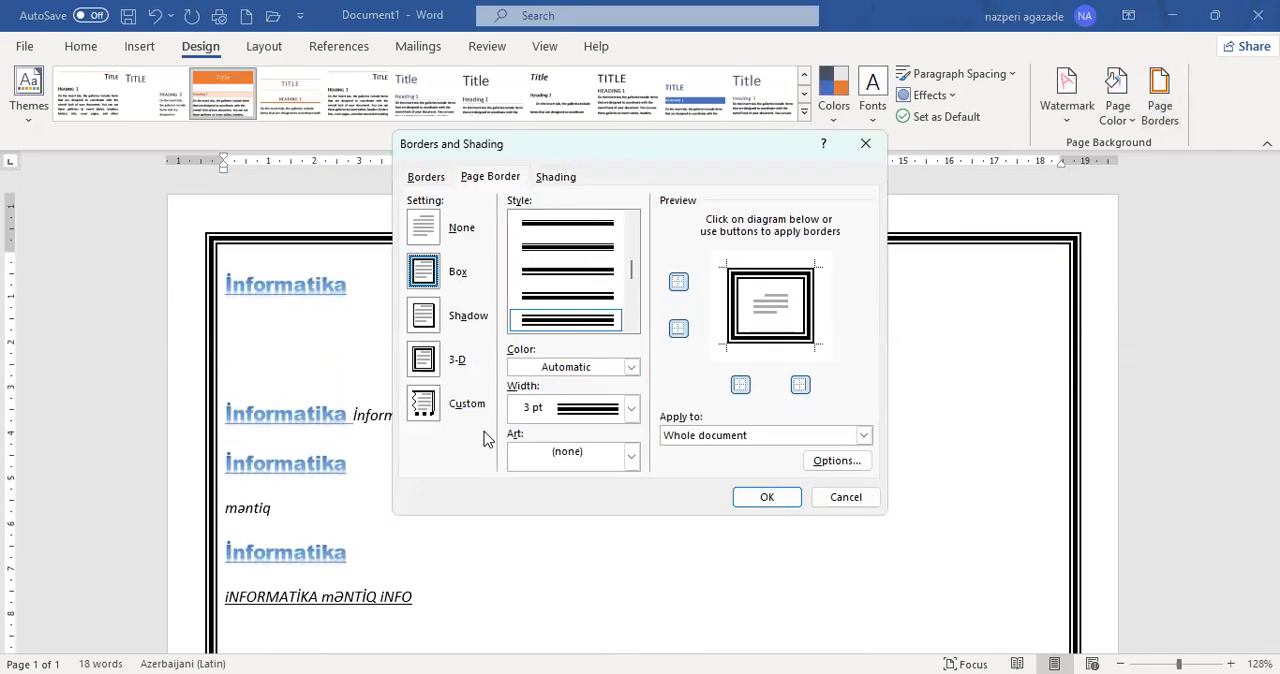
click(631, 367)
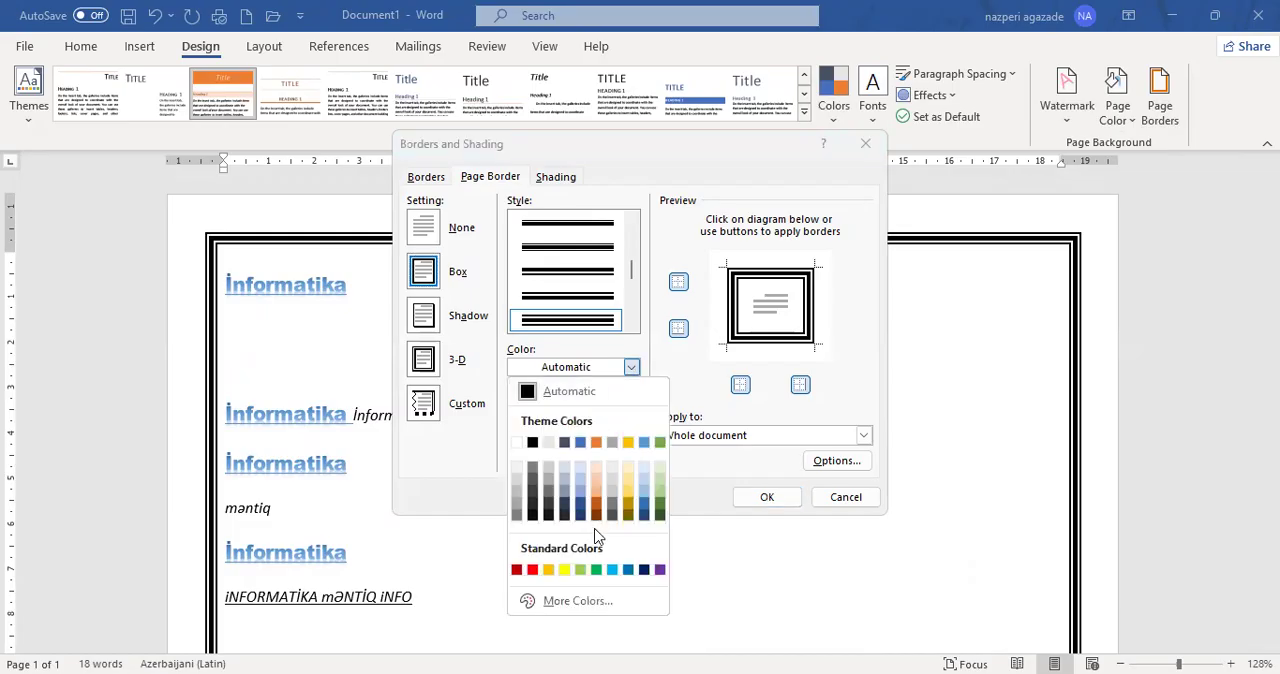
click(597, 515)
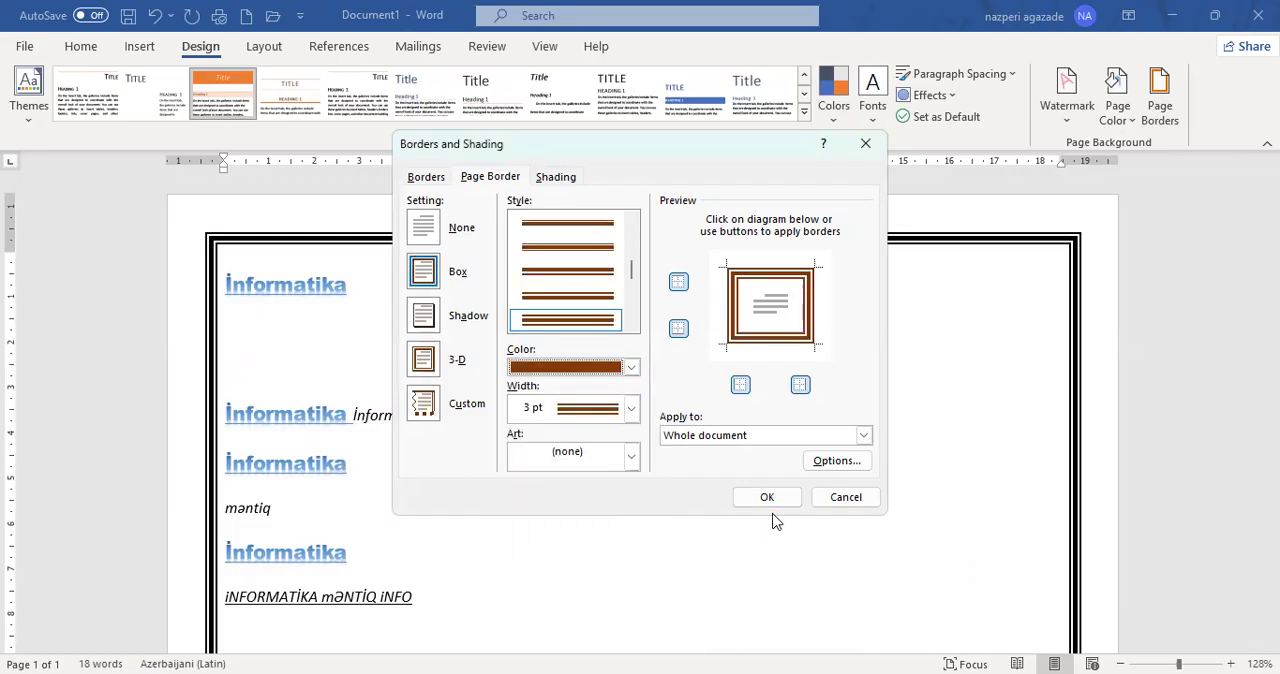
click(763, 503)
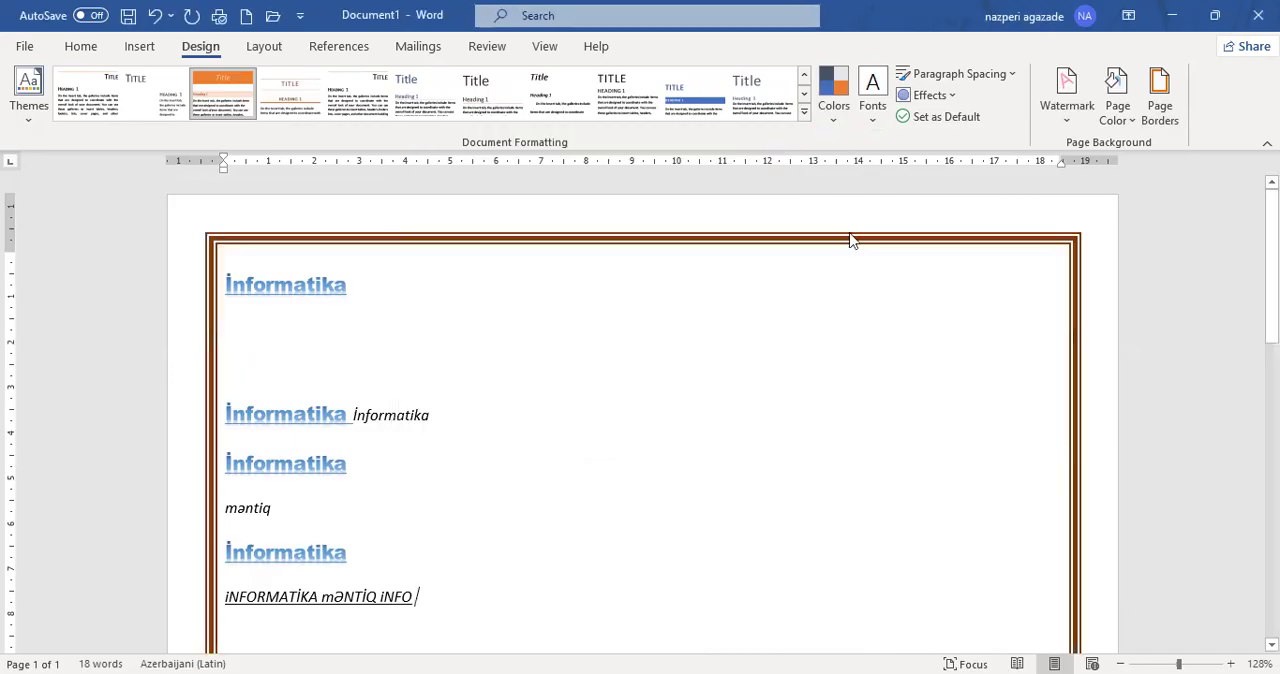